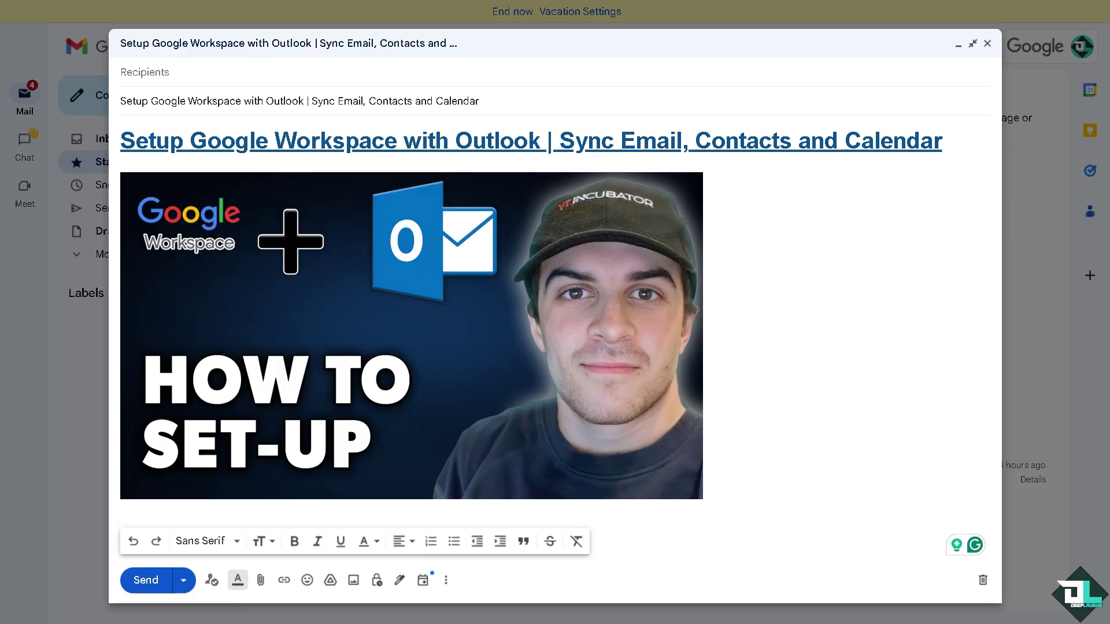
Step: Minimize the Gmail draft and scroll the Google apps launcher down to Admin
{"action": "left_click", "coordinate": [958, 46]}
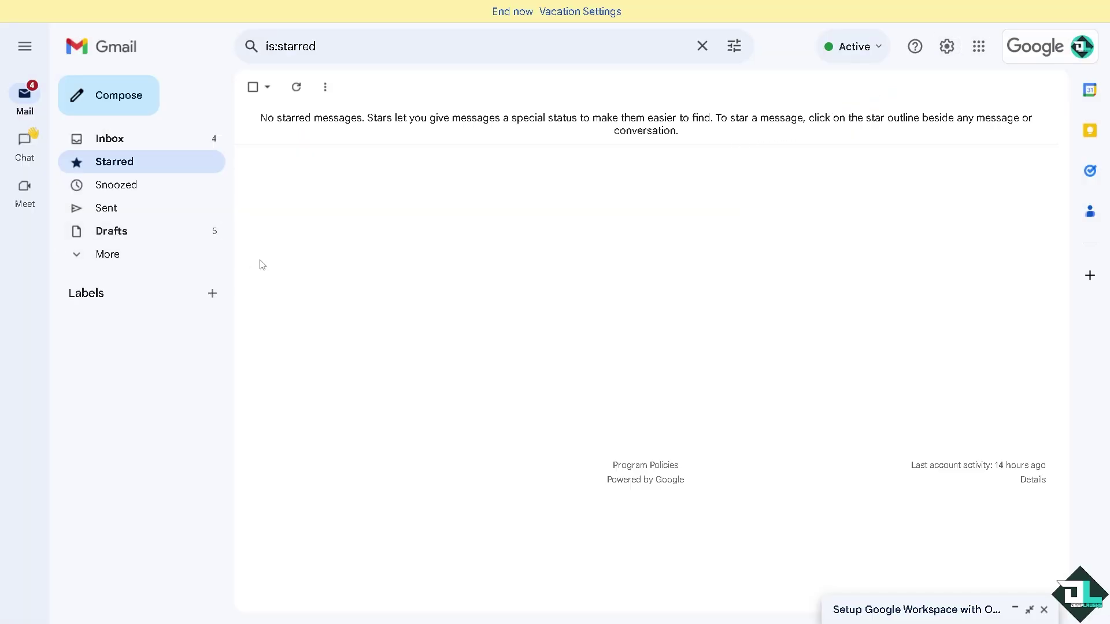
{"action": "left_click", "coordinate": [981, 52]}
{"action": "scroll", "coordinate": [944, 191], "scroll_direction": "down", "scroll_amount": 4}
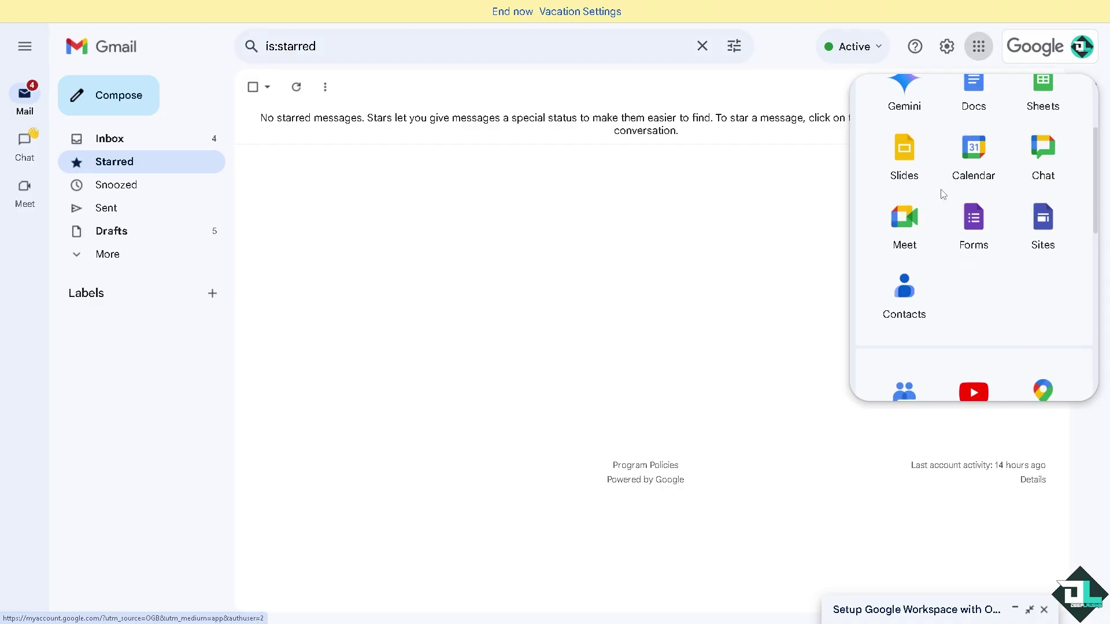
{"action": "scroll", "coordinate": [960, 260], "scroll_direction": "down", "scroll_amount": 5}
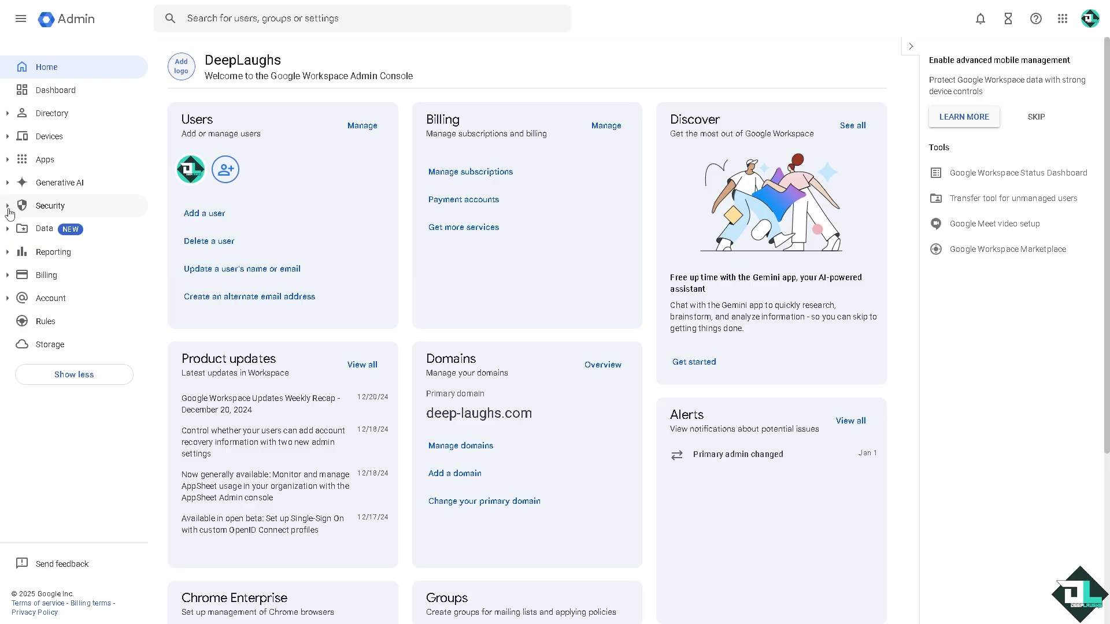
Step: Navigate to Security > Access and data control > API controls in the Admin console
{"action": "left_click", "coordinate": [8, 207]}
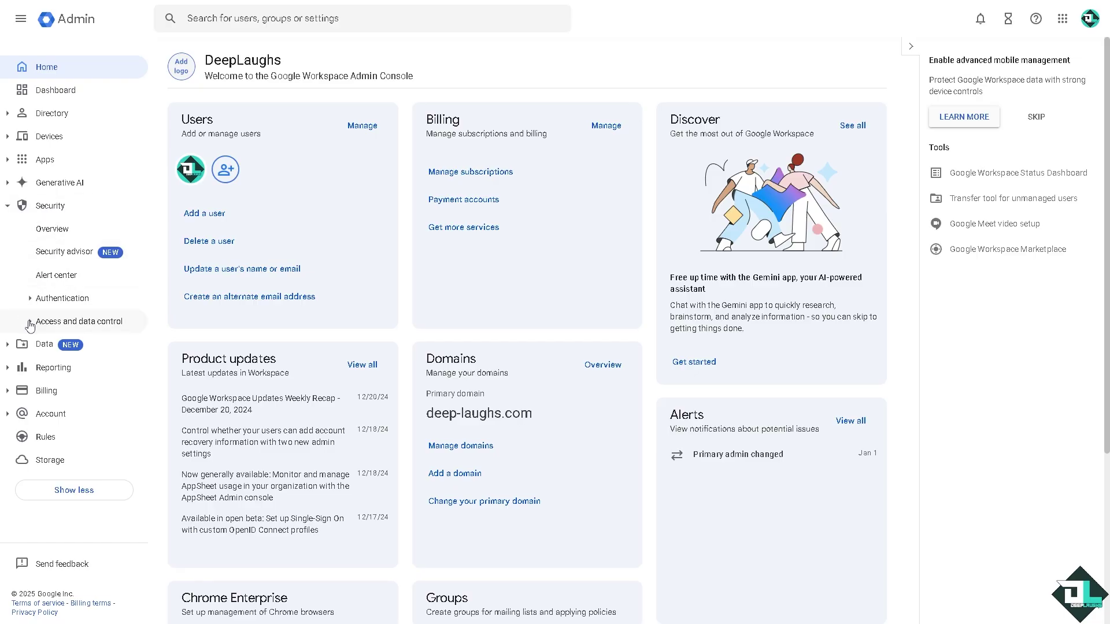
{"action": "left_click", "coordinate": [29, 323]}
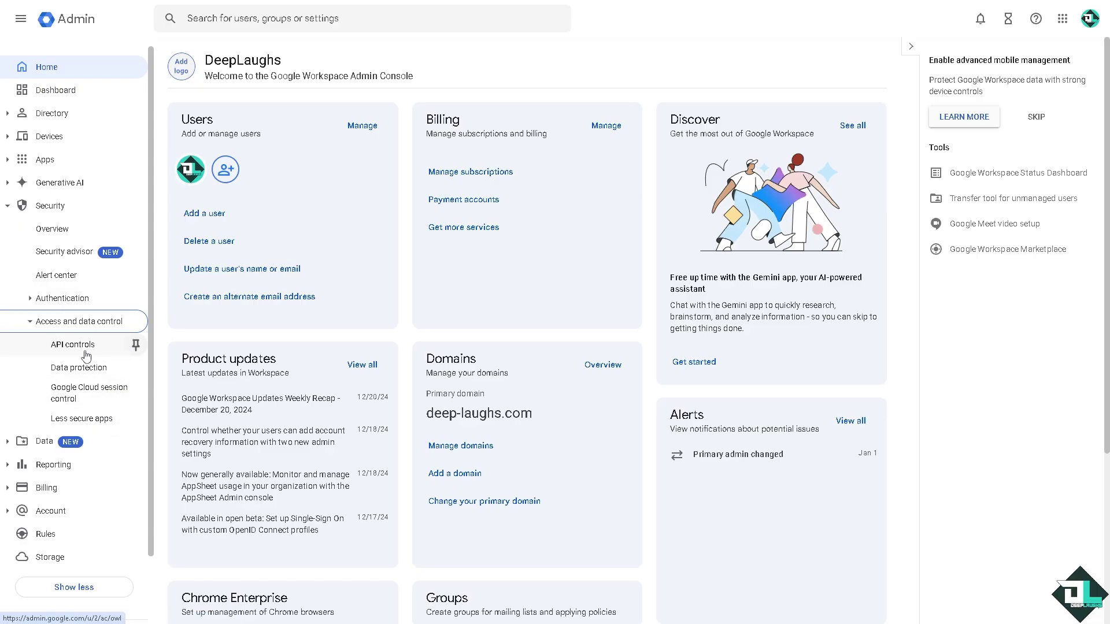
{"action": "left_click", "coordinate": [74, 346]}
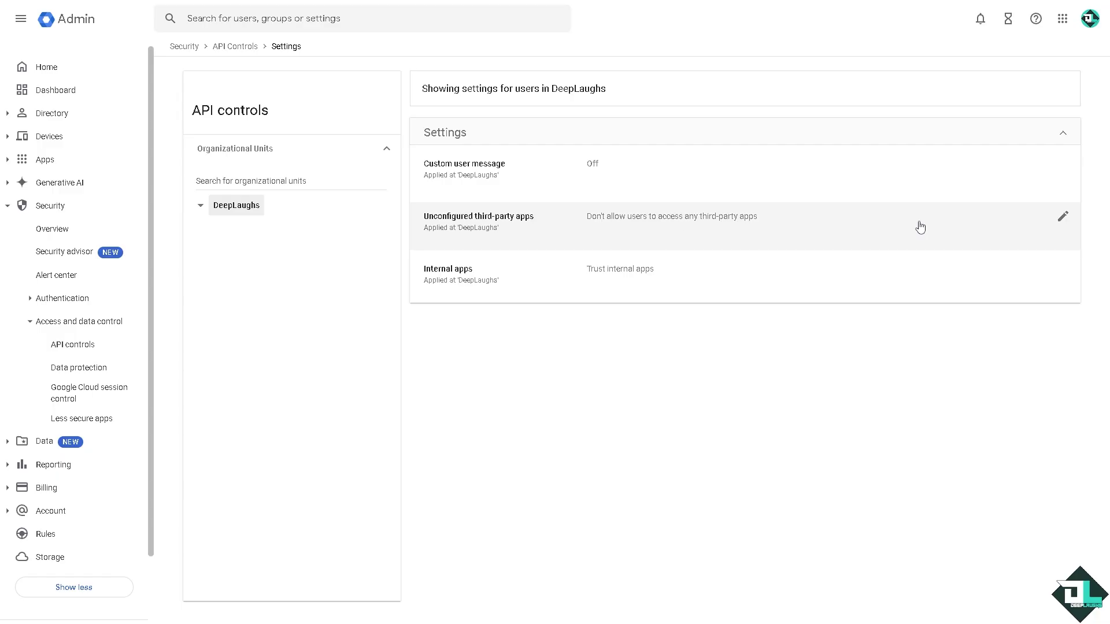
Step: Set Unconfigured third-party apps to '(Default) Allow users to access any third-party apps' and save
{"action": "left_click", "coordinate": [1062, 223]}
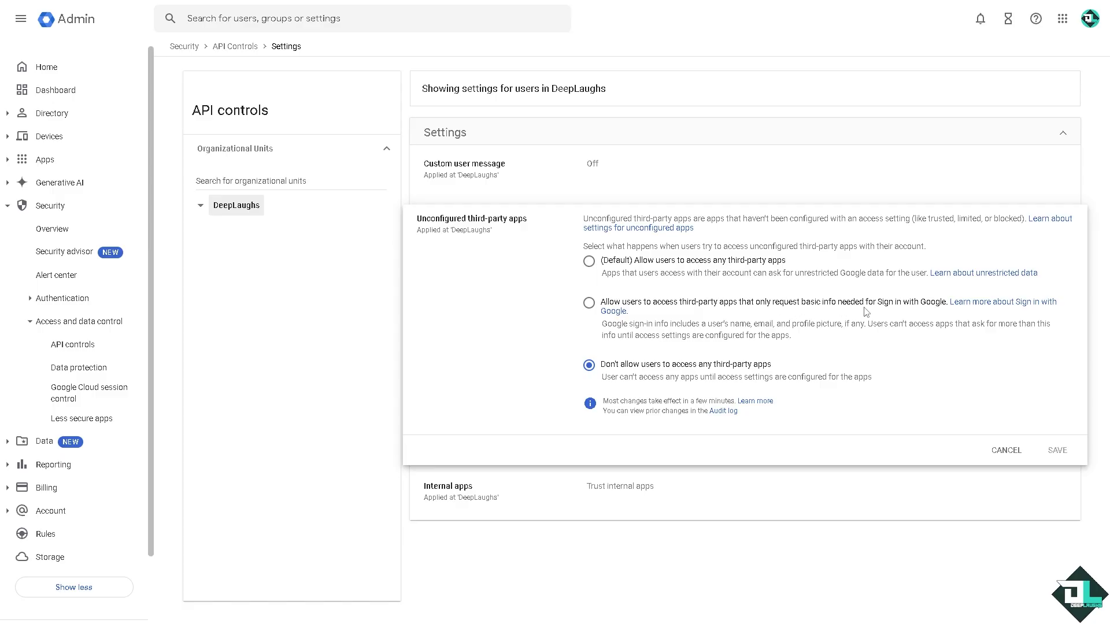
{"action": "left_click", "coordinate": [589, 262]}
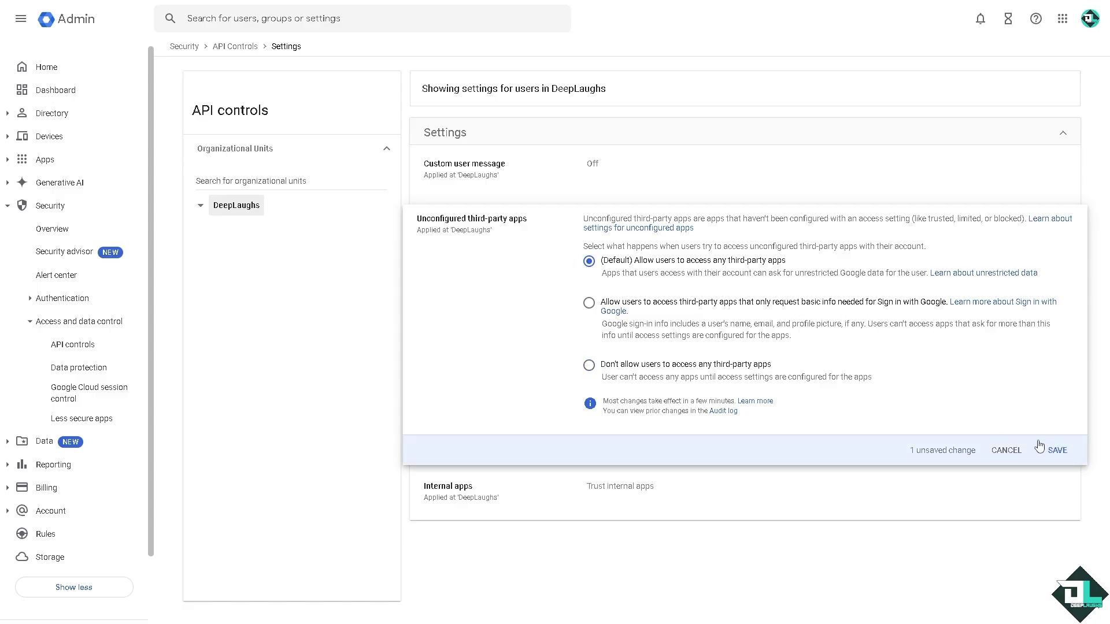
{"action": "left_click", "coordinate": [1057, 450]}
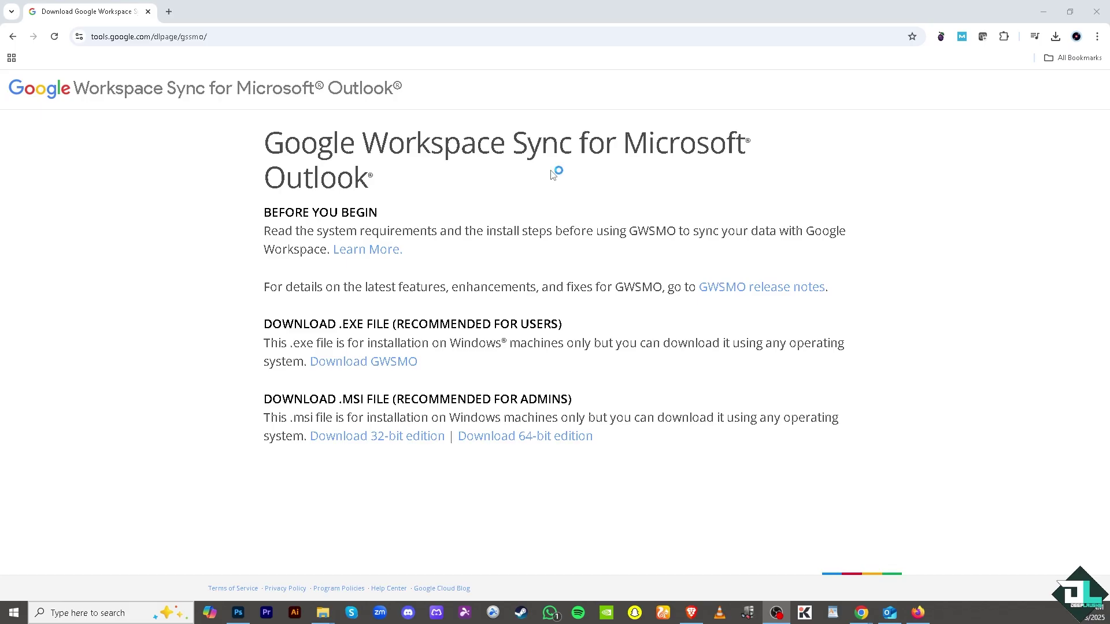
Step: View the GWSMO download page full screen, highlighting the Outlook heading and 'RECOMMENDED FOR ADMINS'
{"action": "key", "text": "F11"}
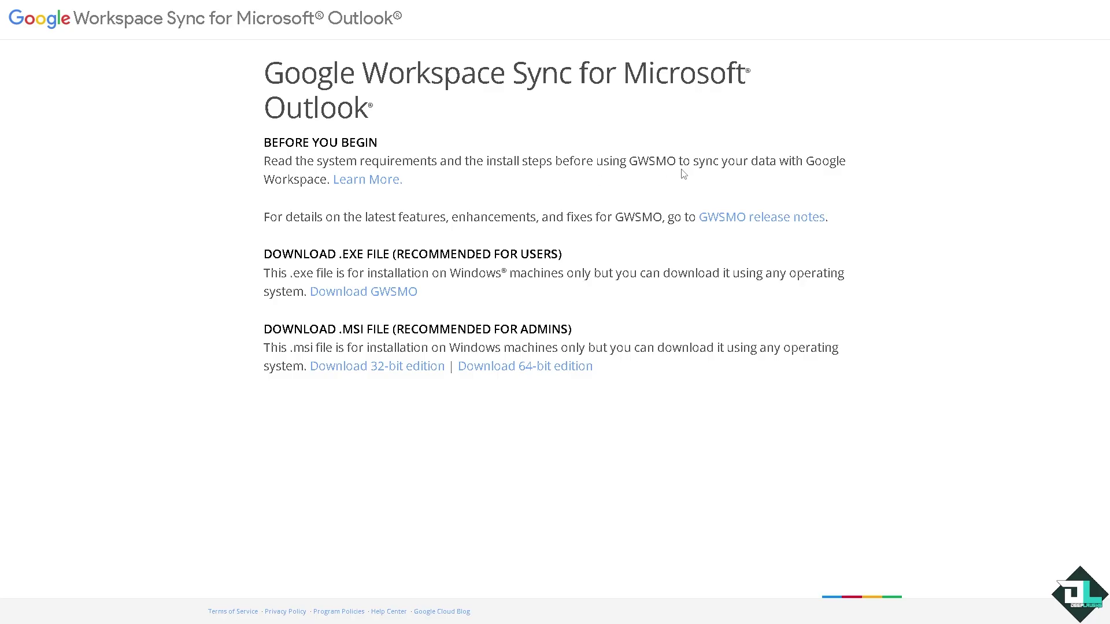
{"action": "left_click_drag", "start_coordinate": [685, 164], "coordinate": [838, 173]}
{"action": "left_click", "coordinate": [671, 106]}
{"action": "left_click_drag", "start_coordinate": [625, 69], "coordinate": [712, 125]}
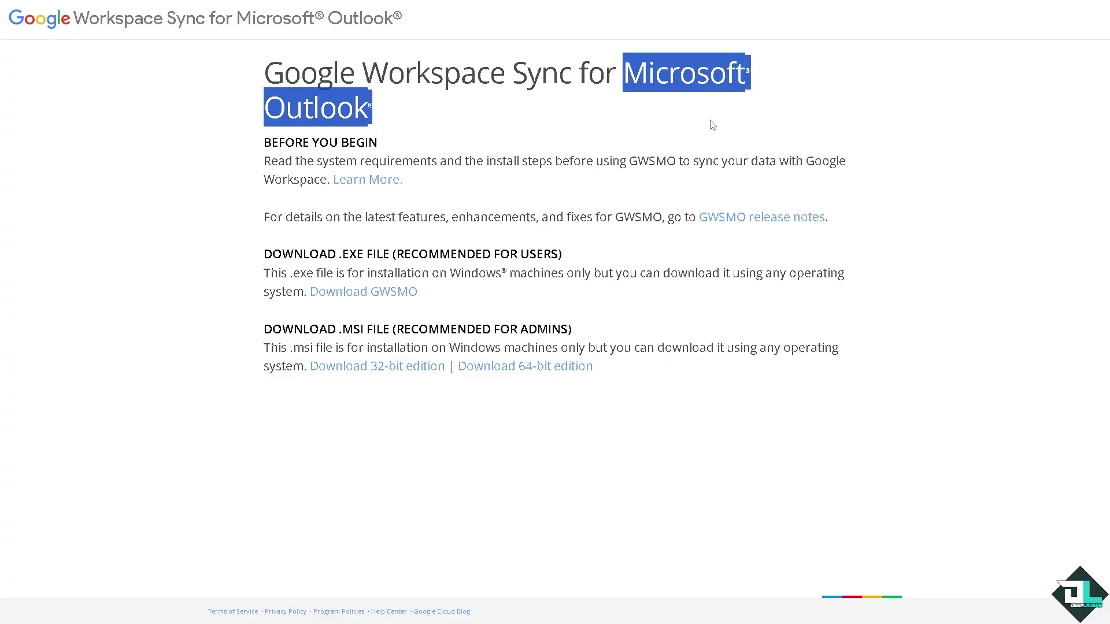
{"action": "left_click", "coordinate": [602, 241]}
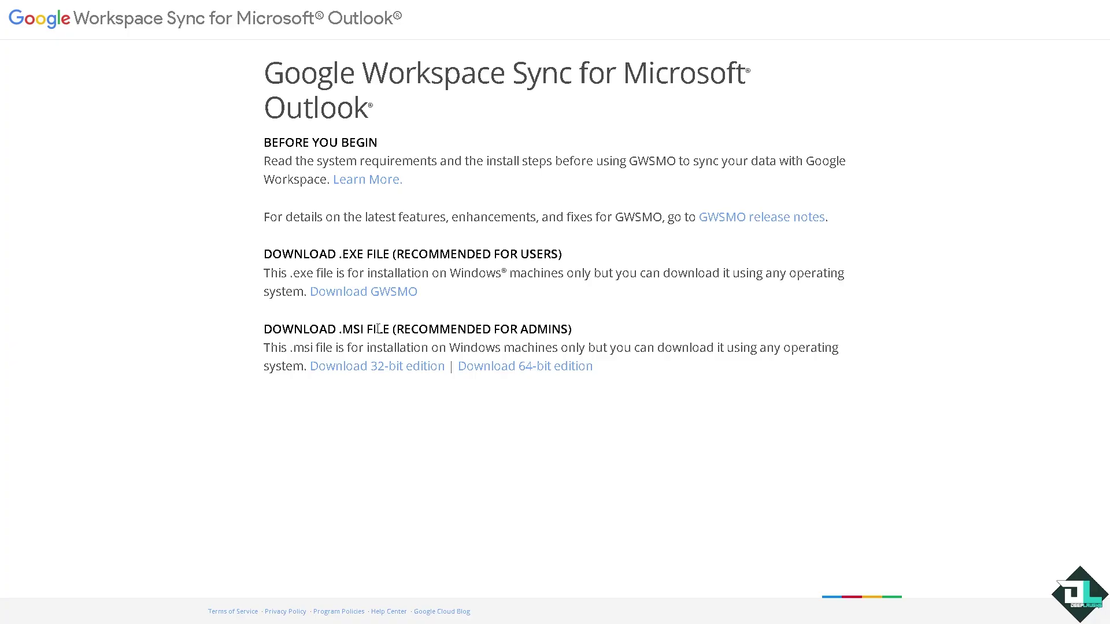
{"action": "left_click_drag", "start_coordinate": [399, 328], "coordinate": [566, 327]}
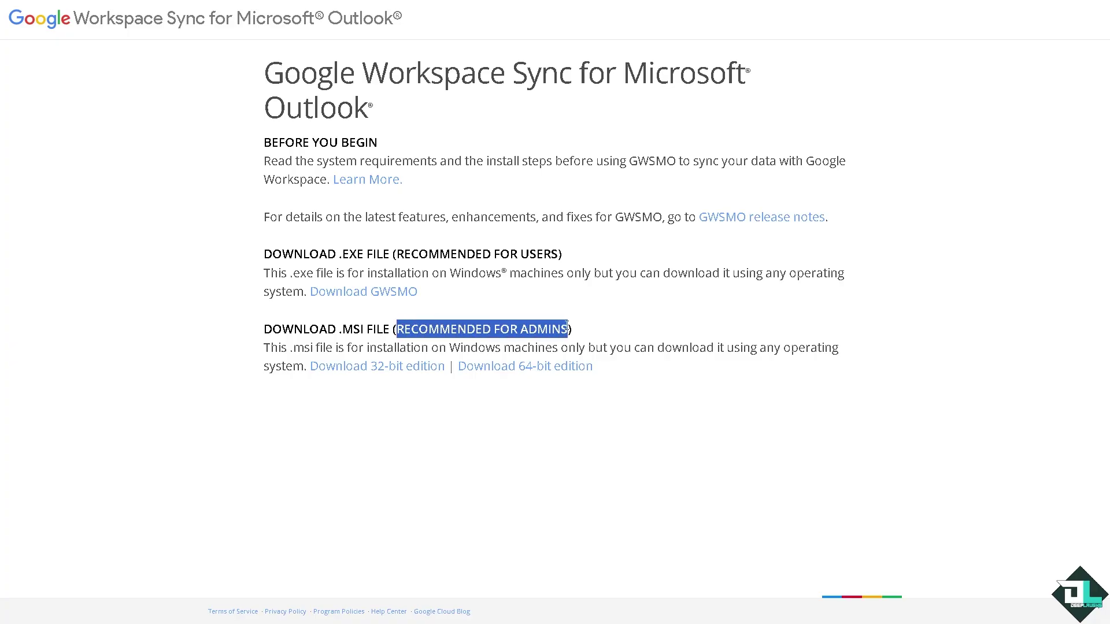
{"action": "left_click", "coordinate": [566, 328]}
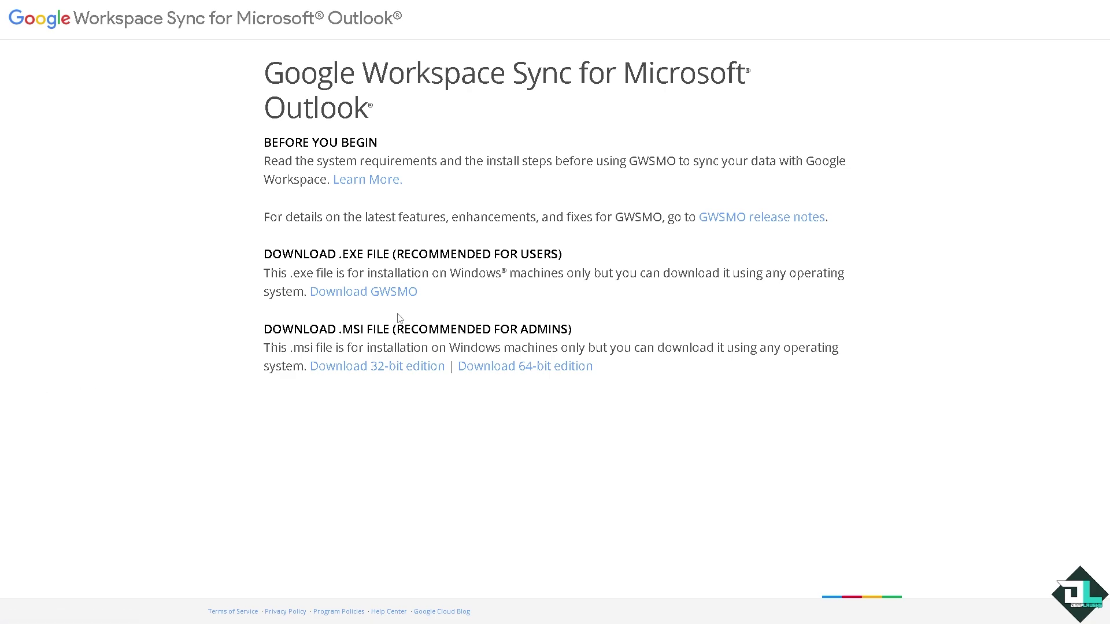
Step: Download and install the GWSMO .exe, then close the 'Installation complete.' message
{"action": "left_click", "coordinate": [379, 294]}
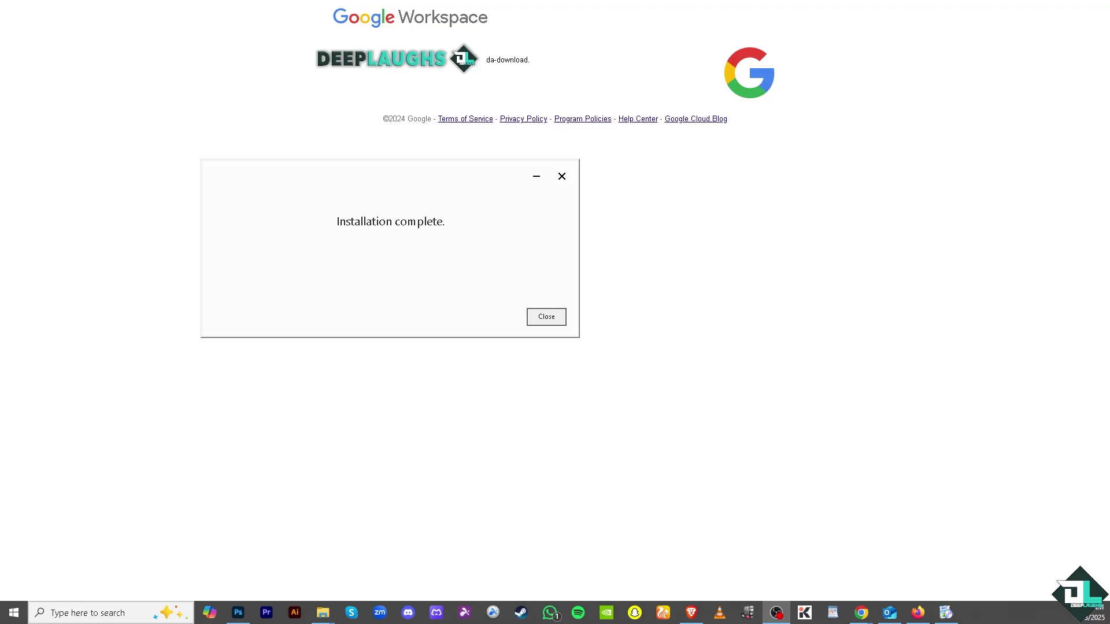
{"action": "left_click", "coordinate": [544, 316]}
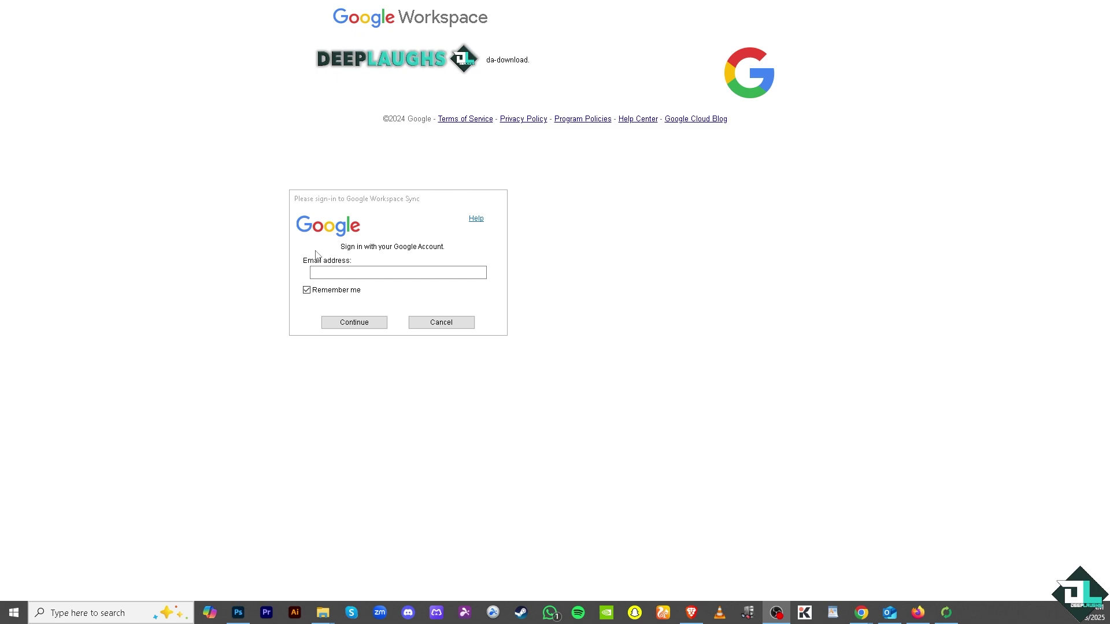
Step: Enter the Workspace admin account's email address in the Sync sign-in prompt and submit it
{"action": "left_click", "coordinate": [316, 255]}
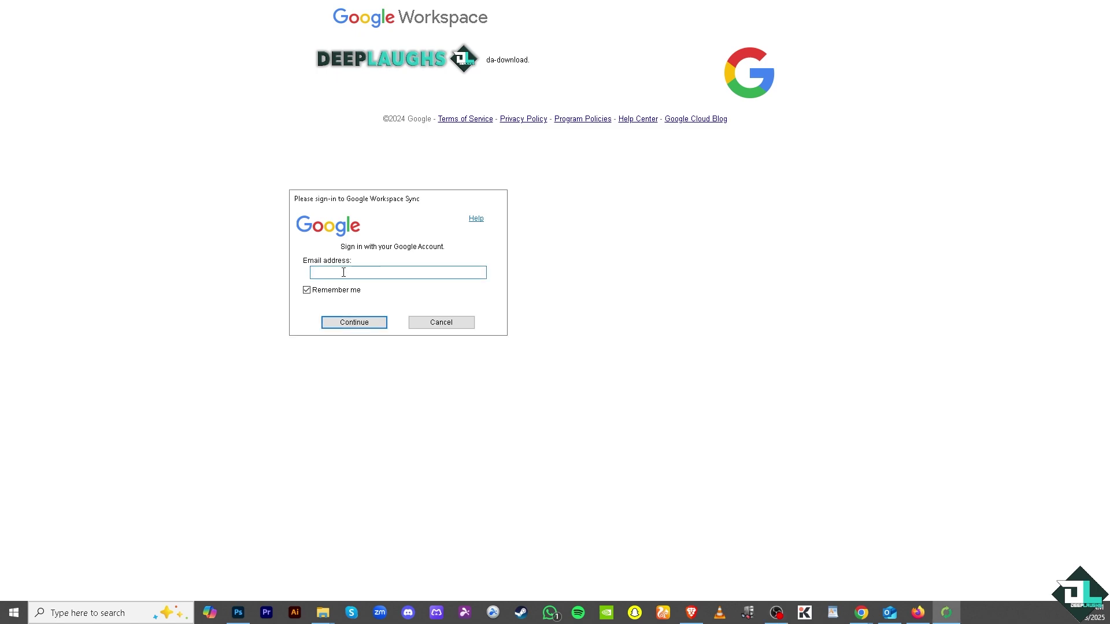
{"action": "type", "text": "deep-laughs"}
{"action": "key", "text": "Return"}
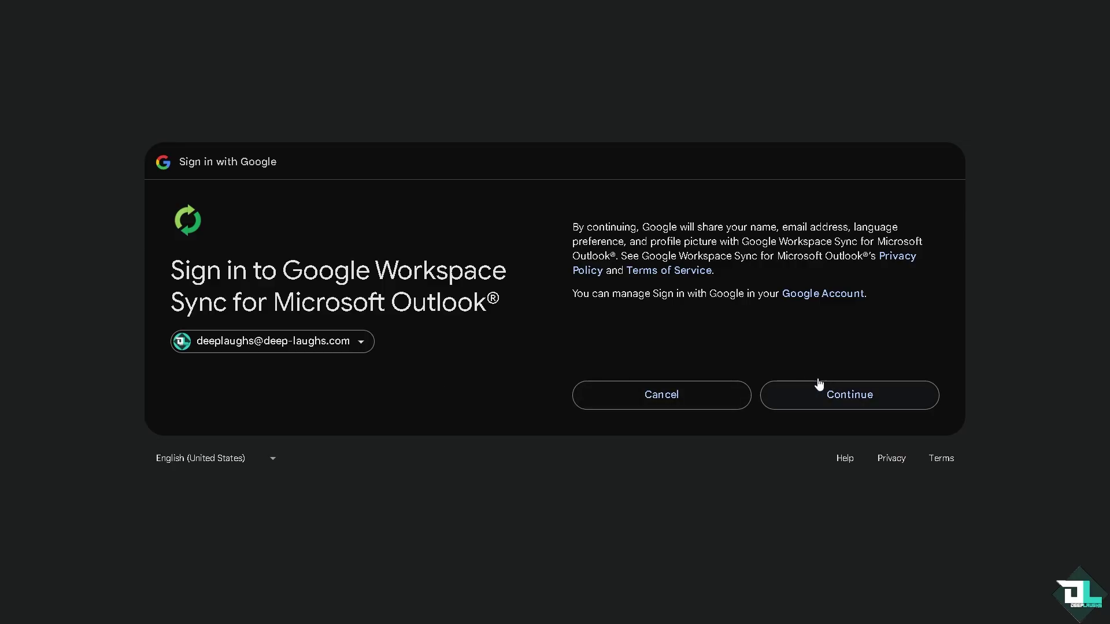
Step: Continue sign-in and review the requested Gmail, email labels and Google Drive permissions down to Allow
{"action": "left_click", "coordinate": [812, 398]}
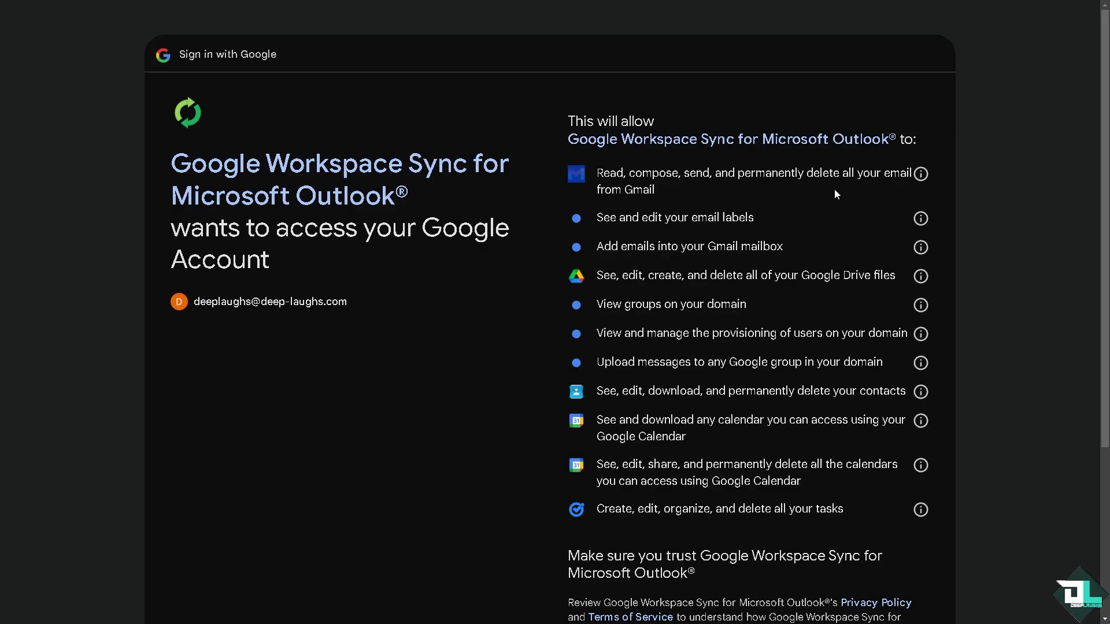
{"action": "left_click_drag", "start_coordinate": [597, 191], "coordinate": [685, 192]}
{"action": "left_click_drag", "start_coordinate": [596, 222], "coordinate": [757, 224]}
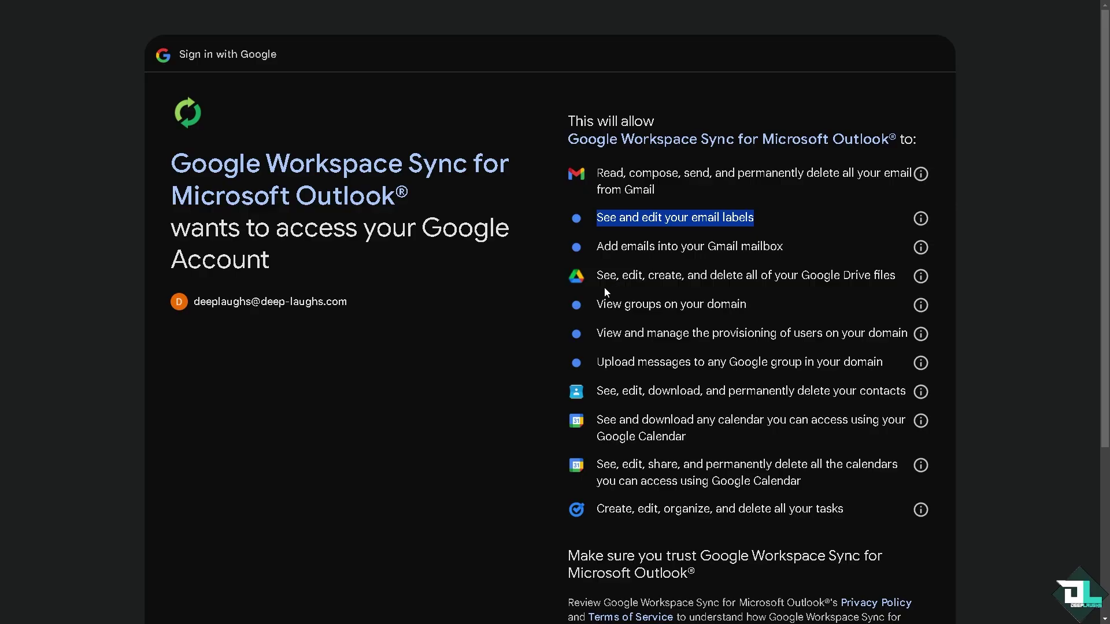
{"action": "left_click_drag", "start_coordinate": [604, 277], "coordinate": [696, 281]}
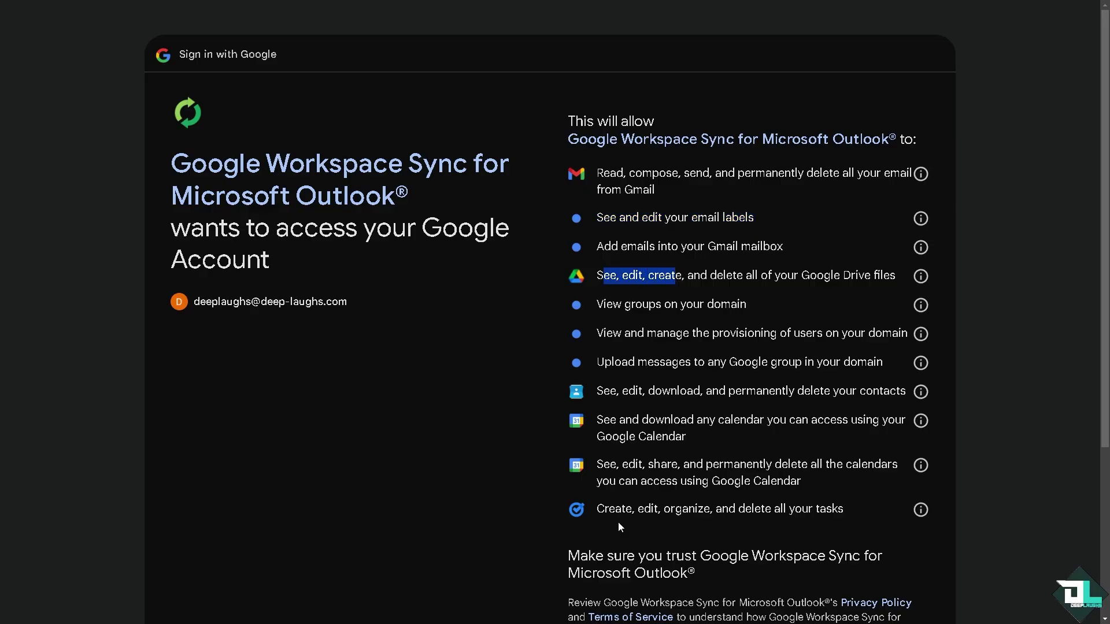
{"action": "left_click", "coordinate": [569, 509]}
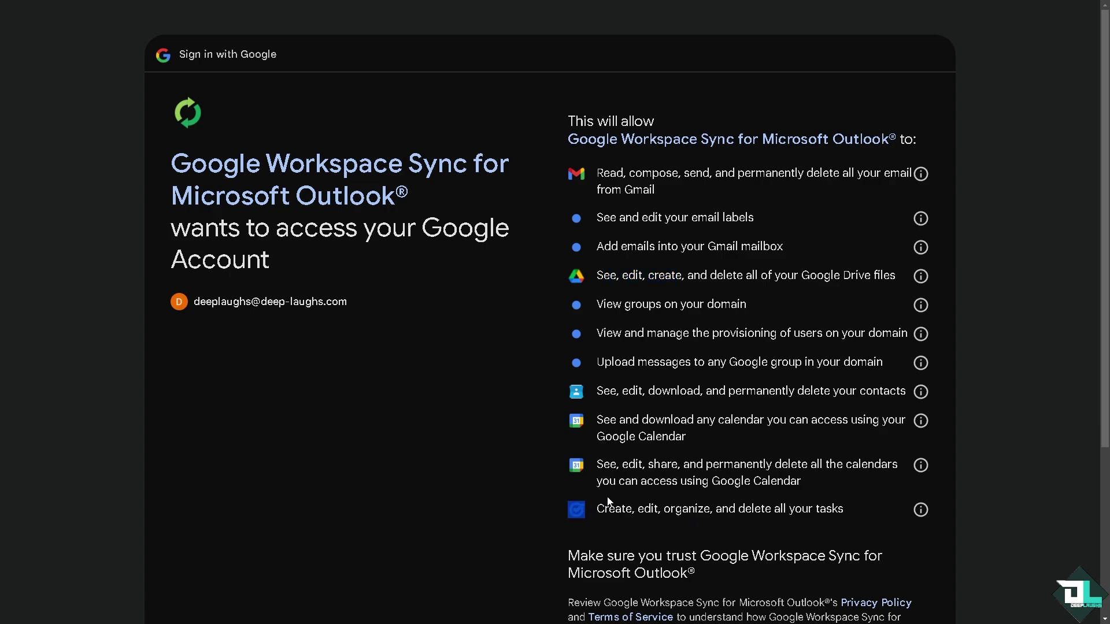
{"action": "scroll", "coordinate": [605, 491], "scroll_direction": "down", "scroll_amount": 3}
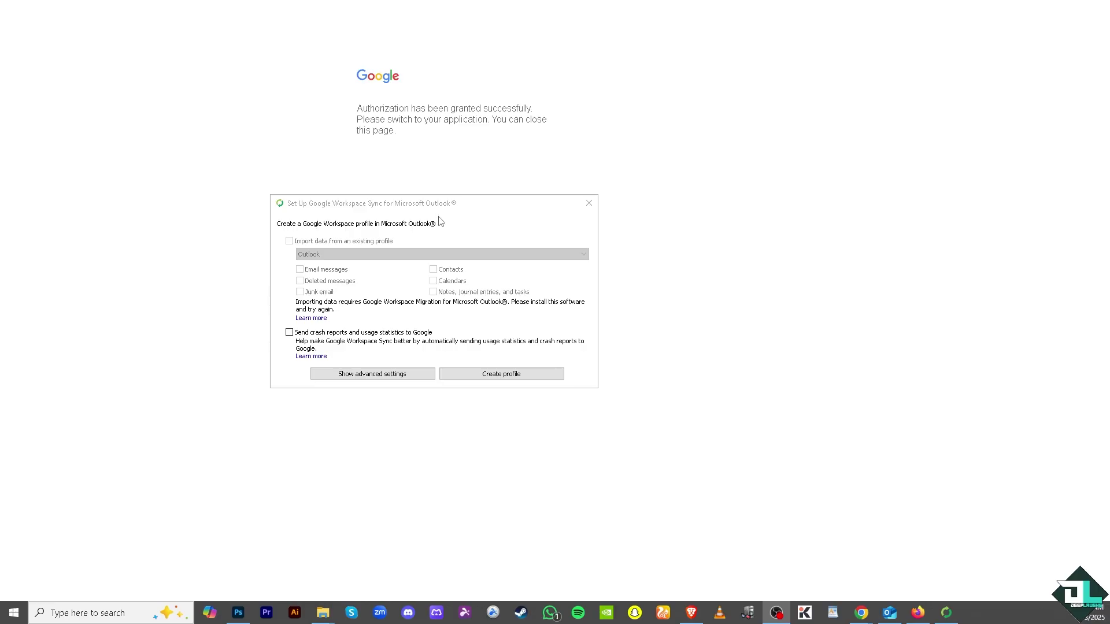
Step: Turn on sending crash reports and usage statistics to Google and create the Outlook profile
{"action": "left_click", "coordinate": [455, 213]}
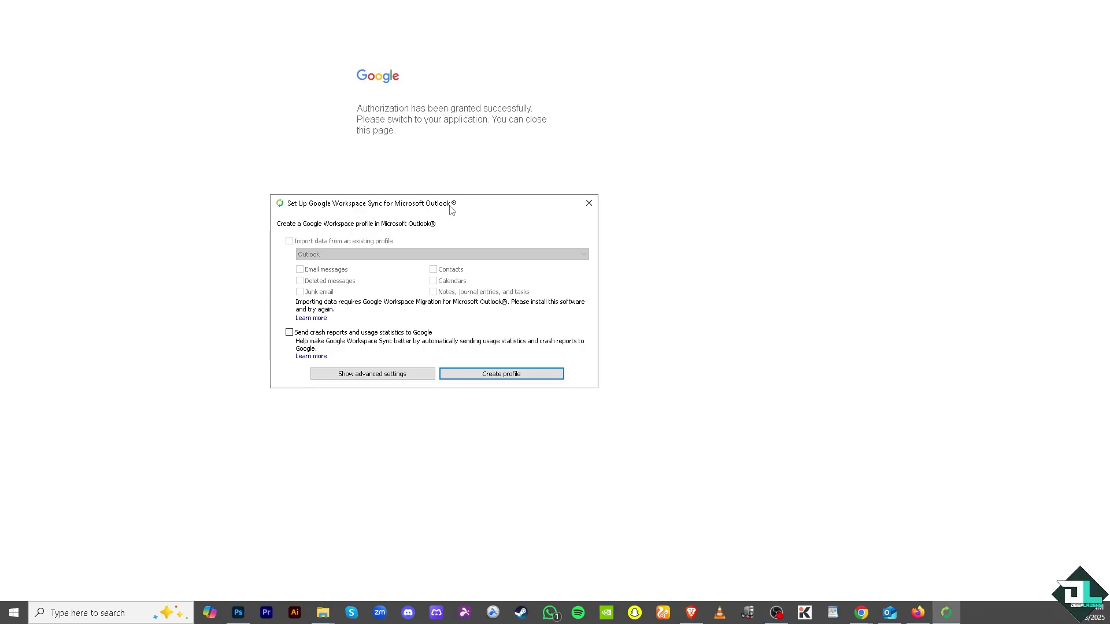
{"action": "left_click_drag", "start_coordinate": [455, 210], "coordinate": [514, 191]}
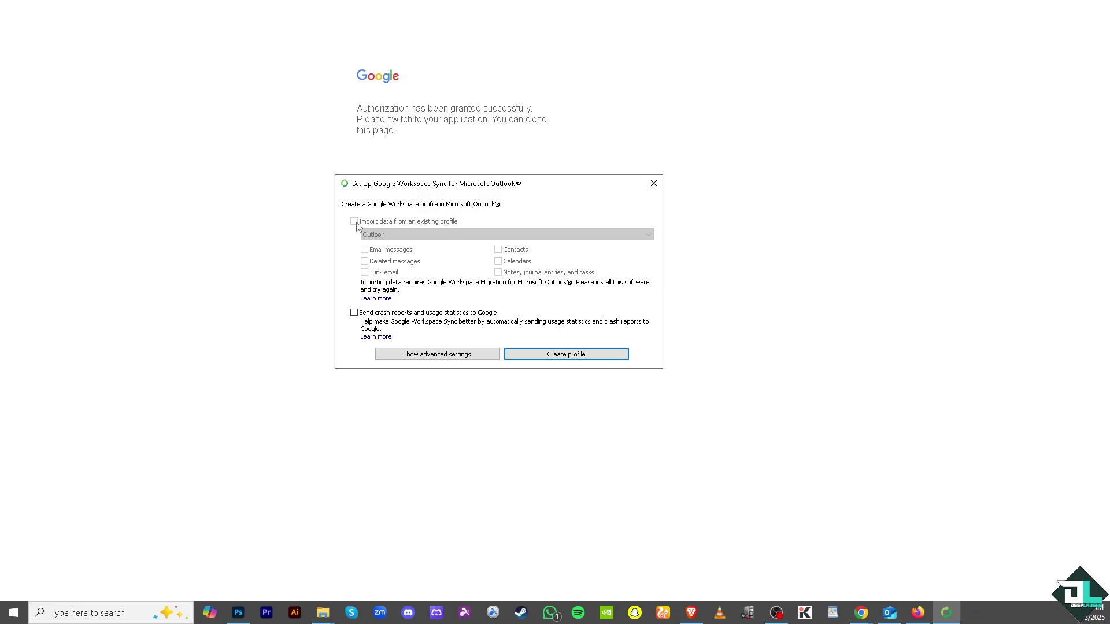
{"action": "left_click", "coordinate": [353, 312]}
{"action": "left_click", "coordinate": [530, 358]}
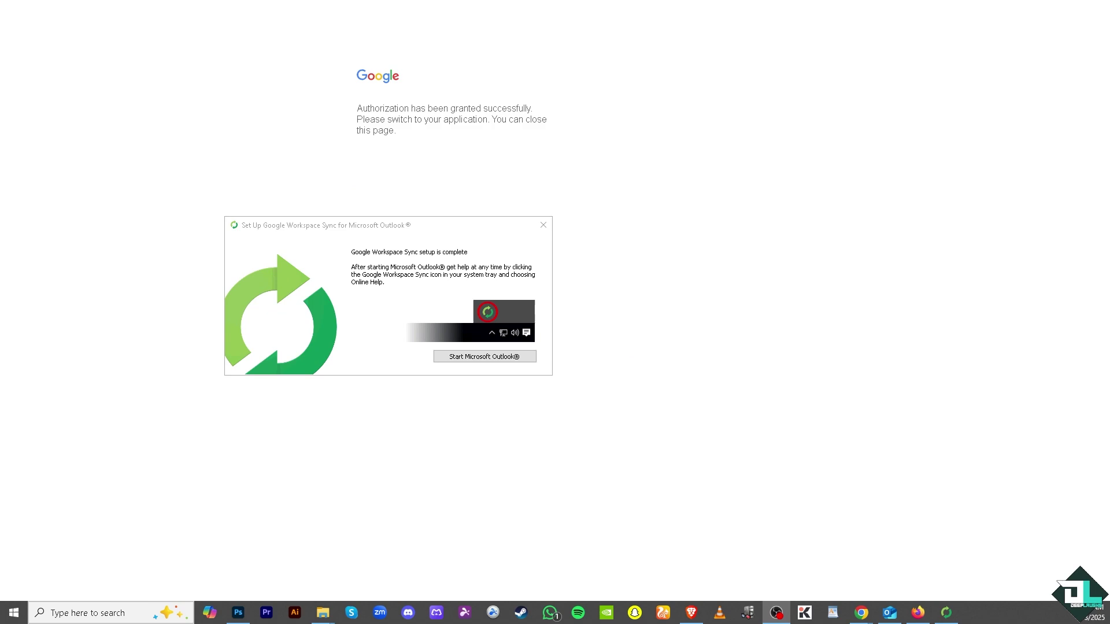
Step: Move the setup-complete window out of the way
{"action": "left_click_drag", "start_coordinate": [368, 233], "coordinate": [507, 168]}
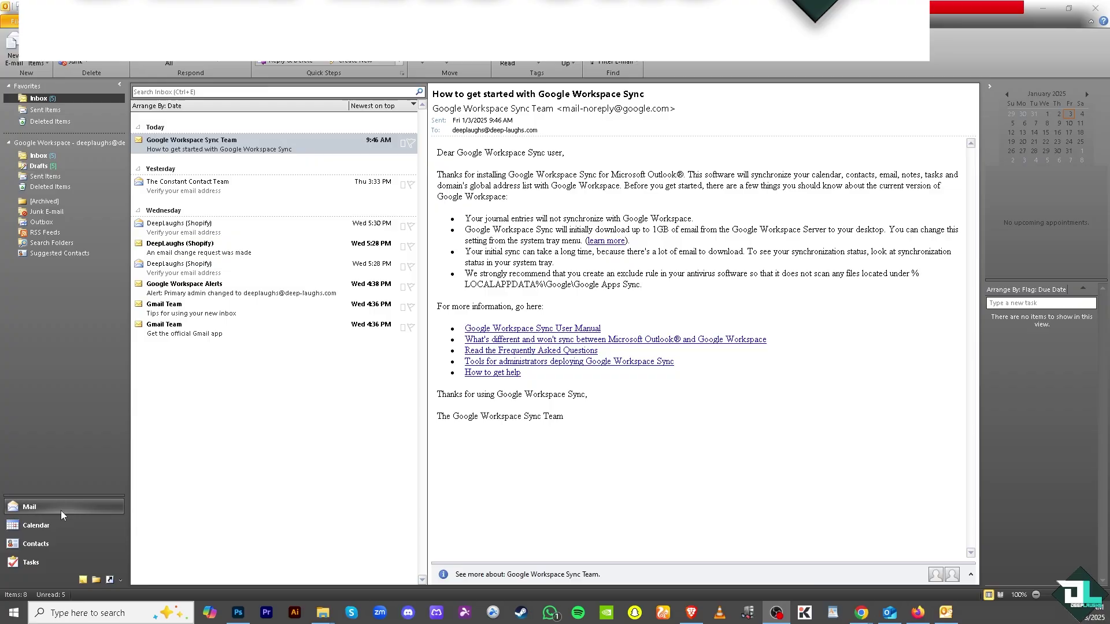
Step: Check the synced Calendar and Contacts, then view the empty Tasks To-Do List
{"action": "left_click", "coordinate": [56, 525]}
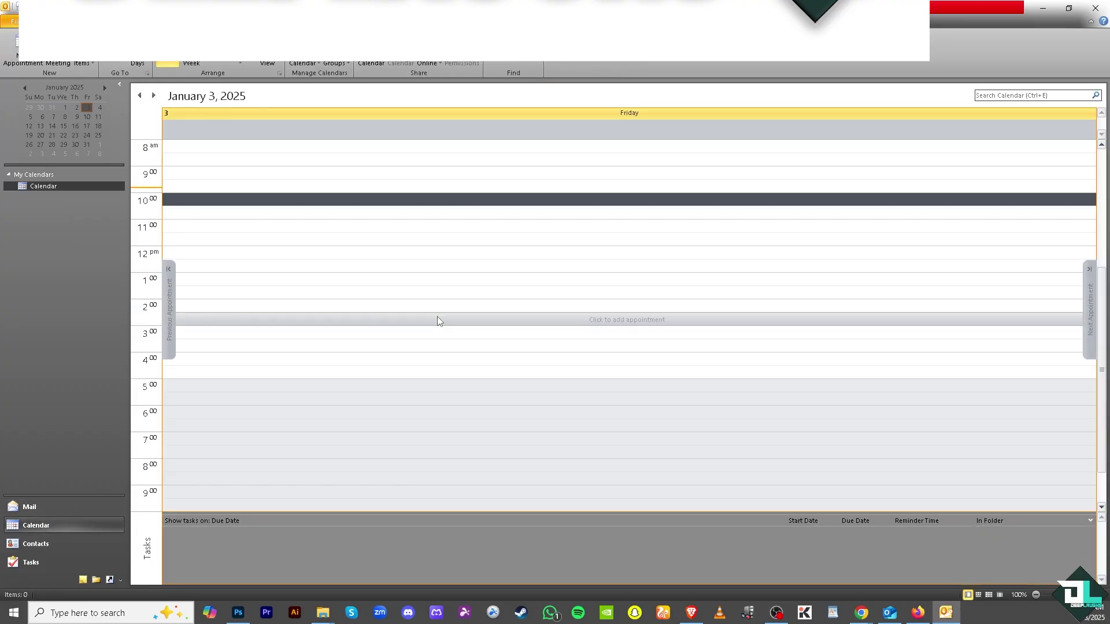
{"action": "left_click", "coordinate": [79, 544]}
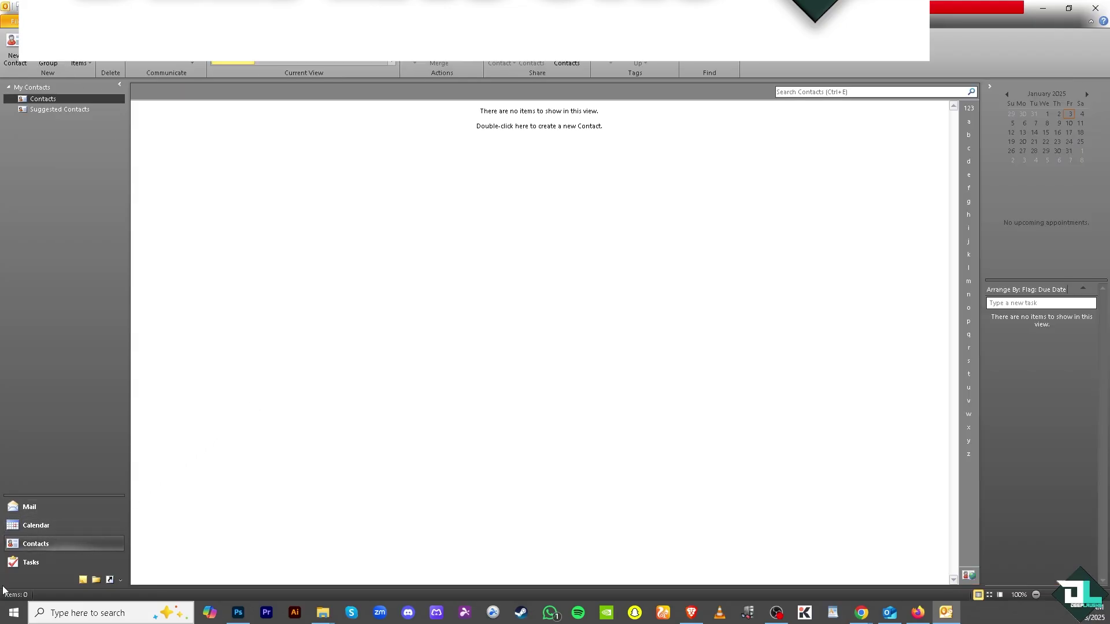
{"action": "left_click", "coordinate": [57, 563]}
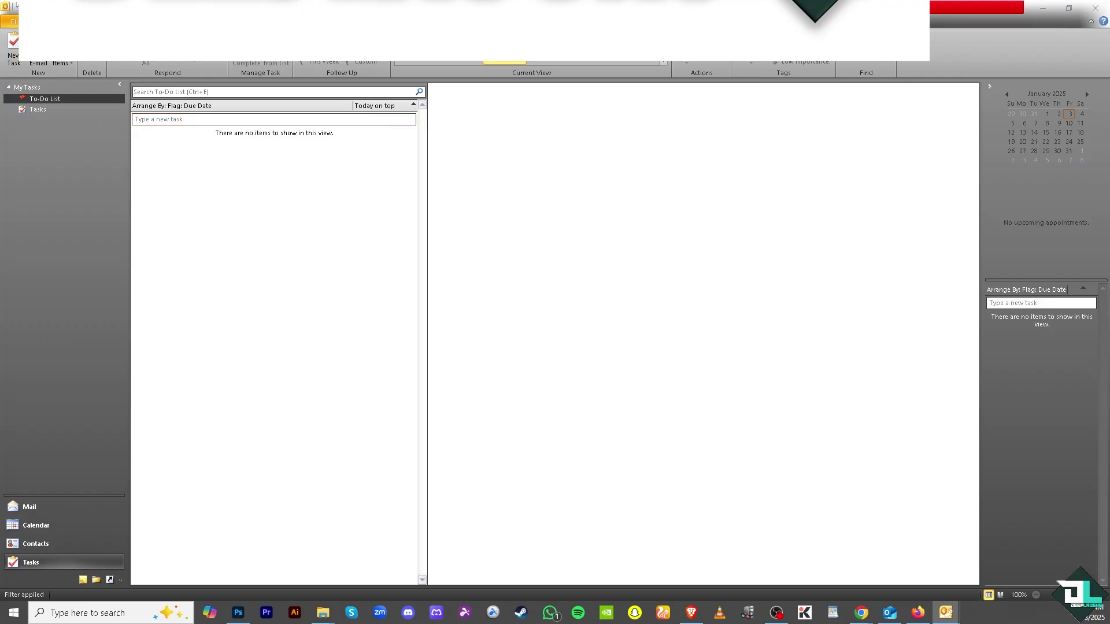
Step: Create a new task titled 'Setup Google Workspace with Outlook | Sync Email, Contacts and Calendar' starting 1/10/2025
{"action": "key", "text": "ctrl+n"}
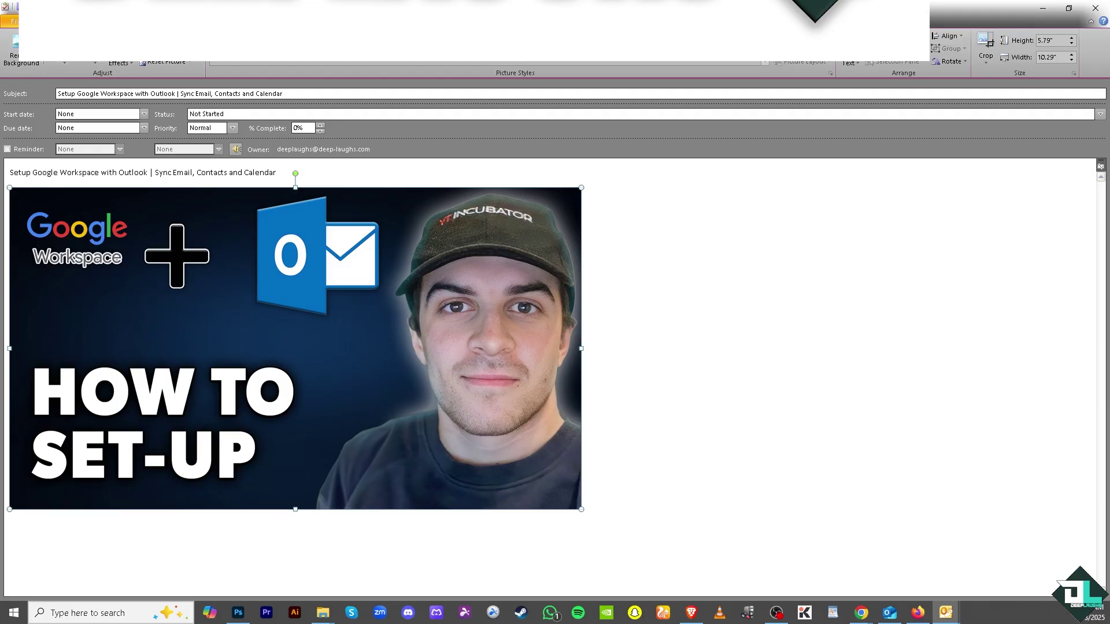
{"action": "left_click", "coordinate": [81, 152]}
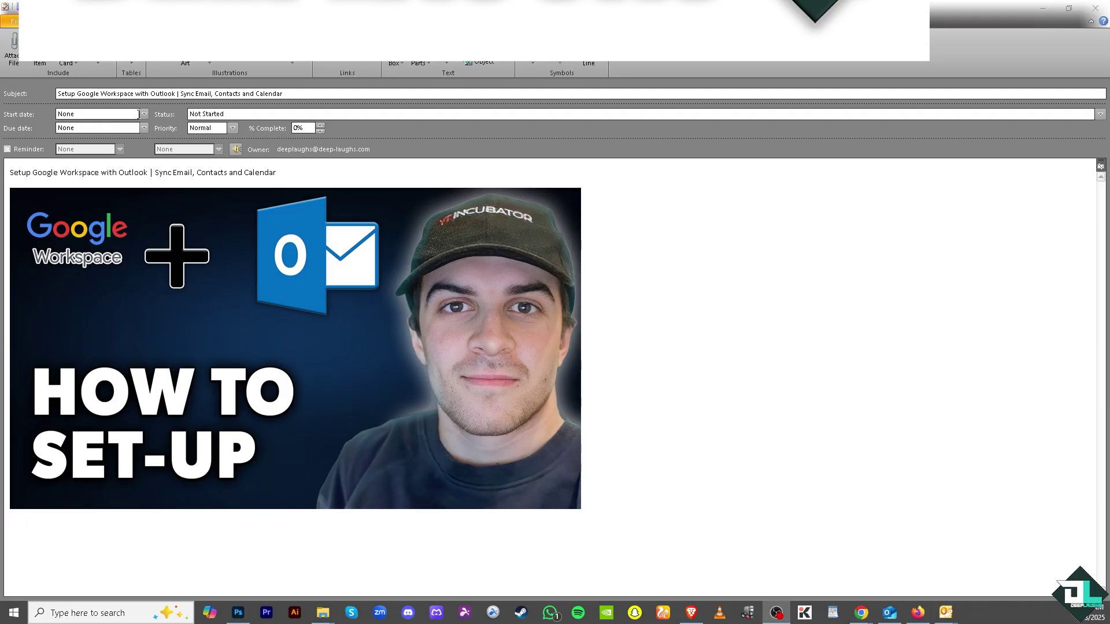
{"action": "left_click", "coordinate": [144, 114]}
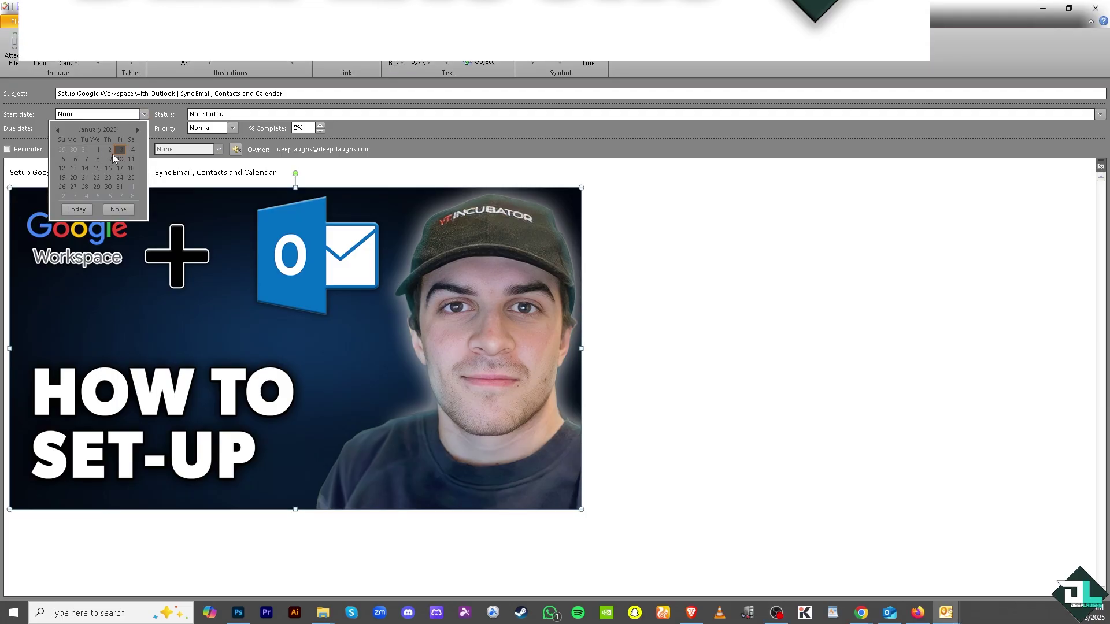
{"action": "left_click", "coordinate": [122, 158]}
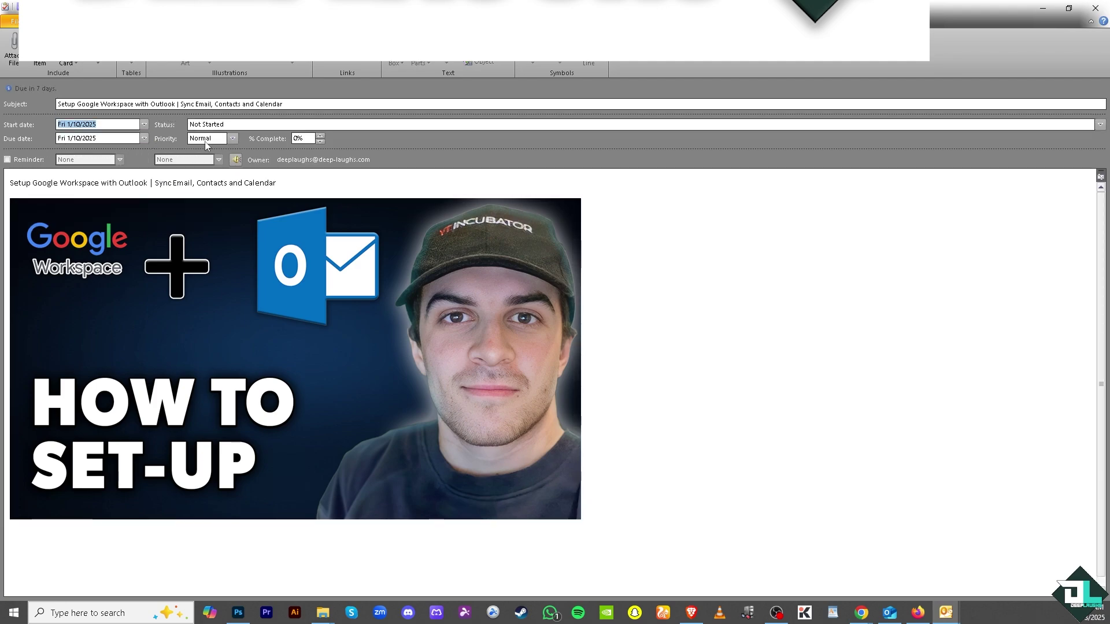
Step: Set the task's priority to High, turn on its reminder, and save it
{"action": "left_click", "coordinate": [233, 141]}
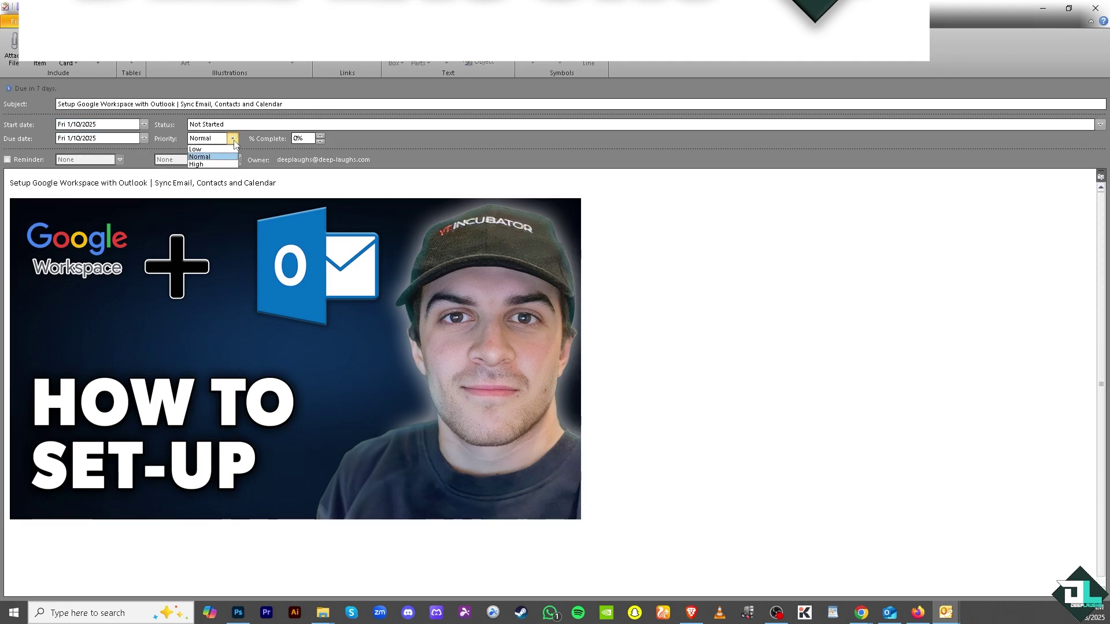
{"action": "left_click", "coordinate": [213, 164]}
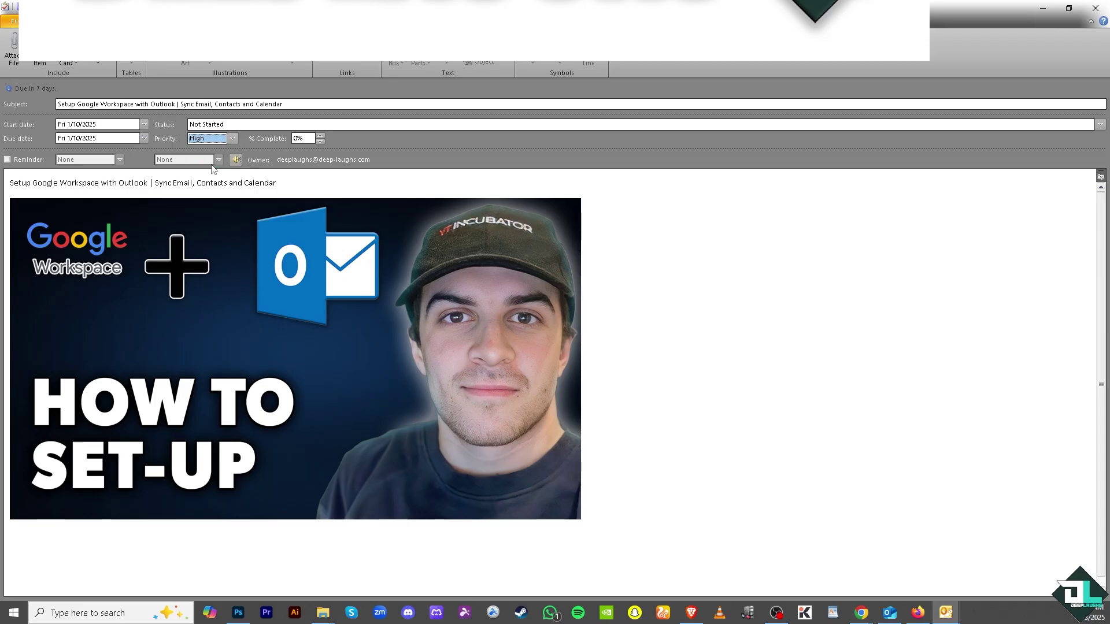
{"action": "left_click", "coordinate": [20, 162]}
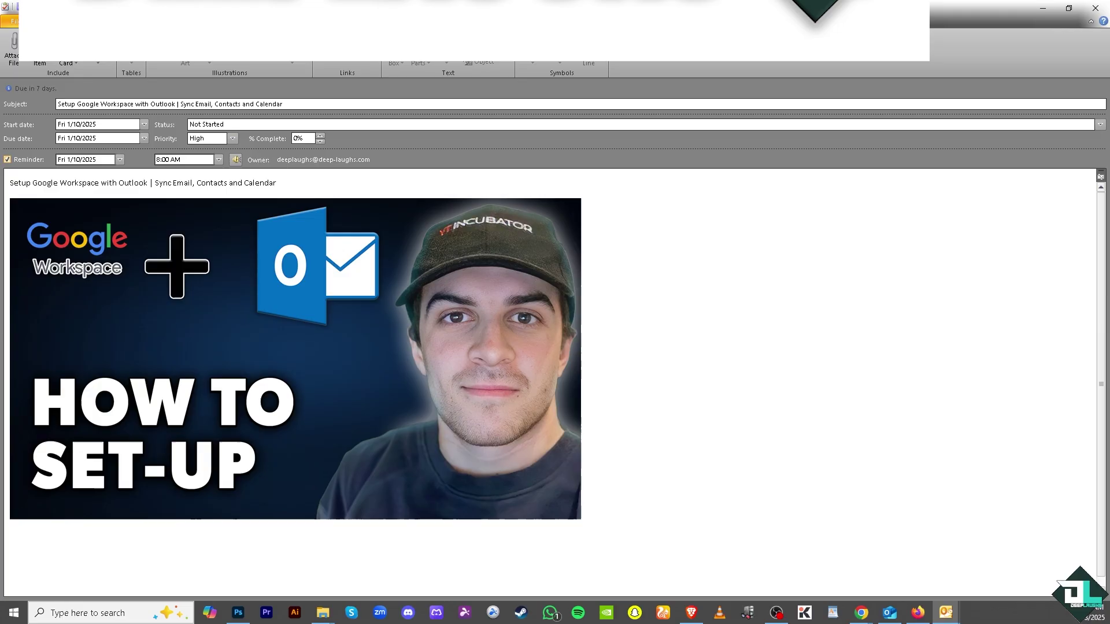
{"action": "left_click", "coordinate": [14, 21]}
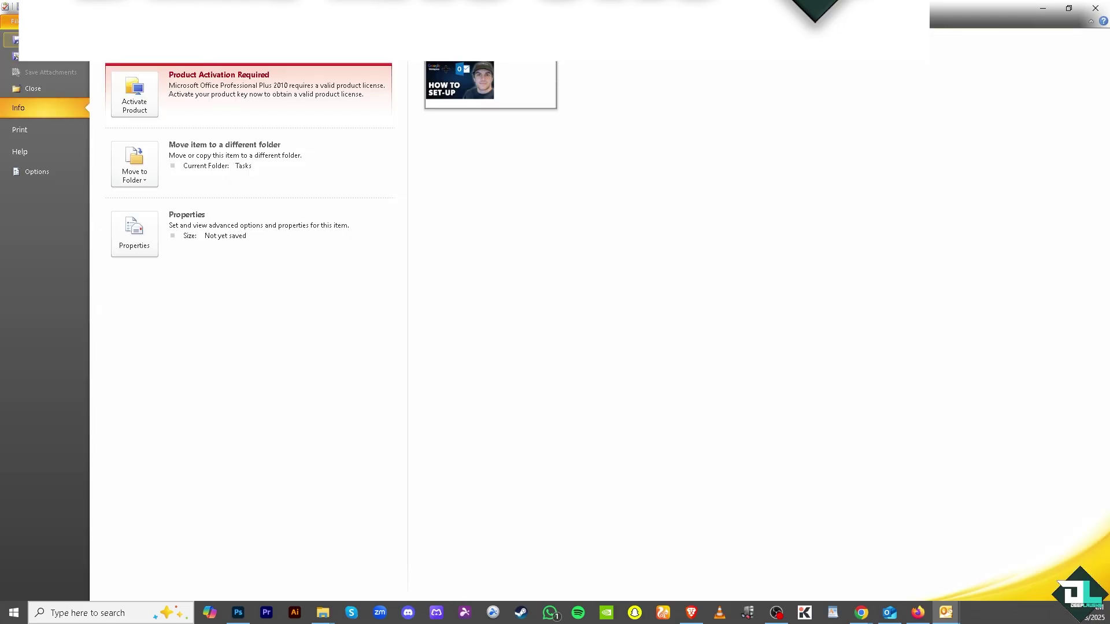
{"action": "key", "text": "Escape"}
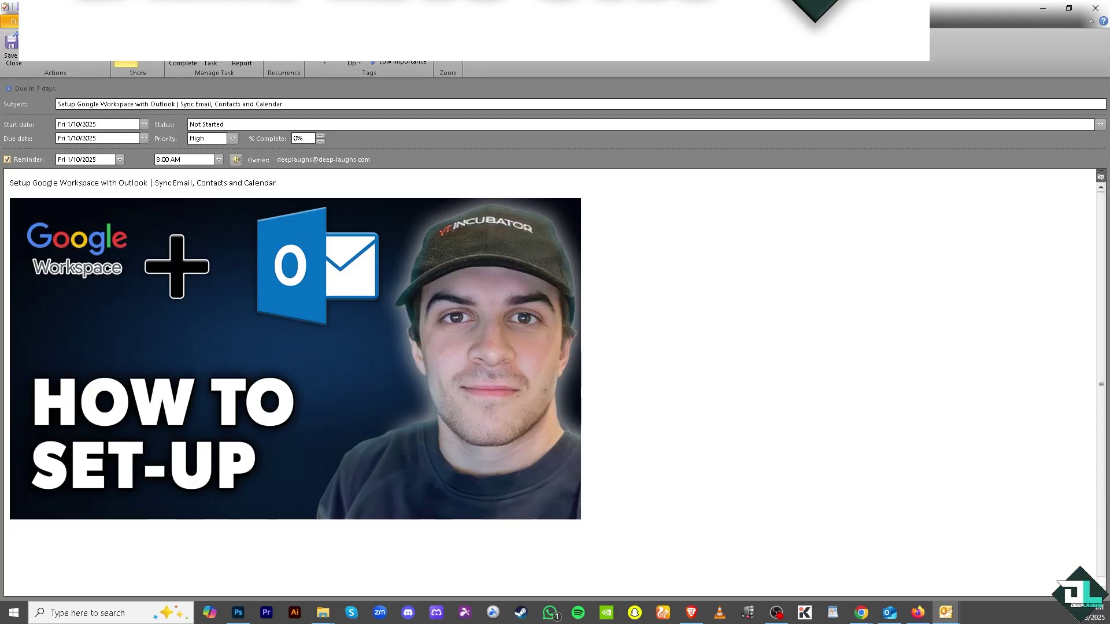
{"action": "left_click", "coordinate": [14, 43]}
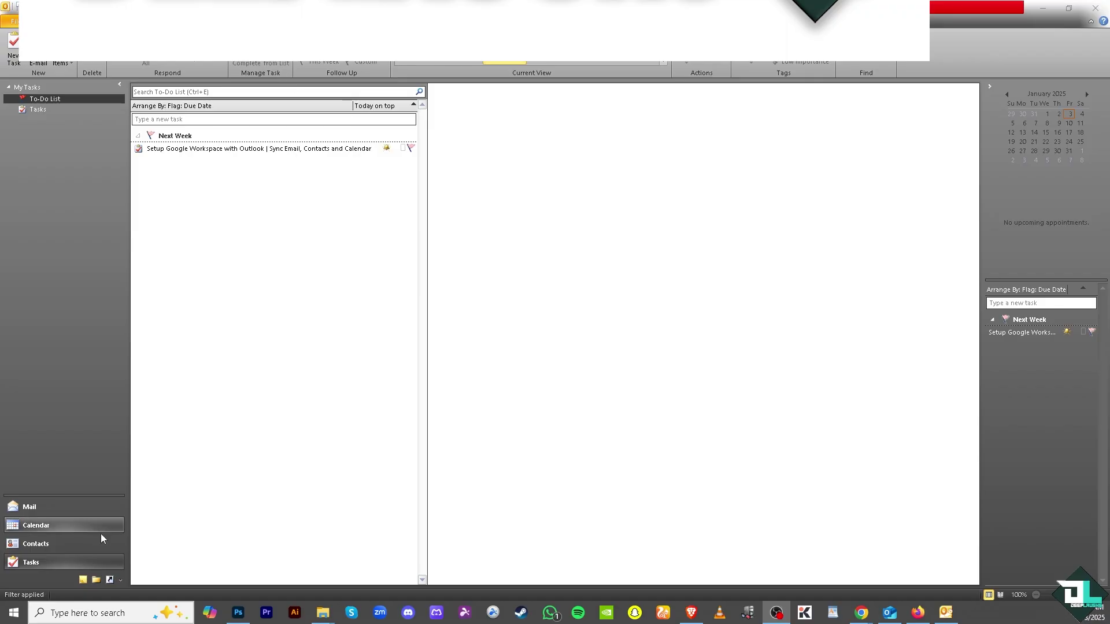
Step: Open a new appointment form at the 9:00 slot in the calendar day view
{"action": "left_click", "coordinate": [57, 526]}
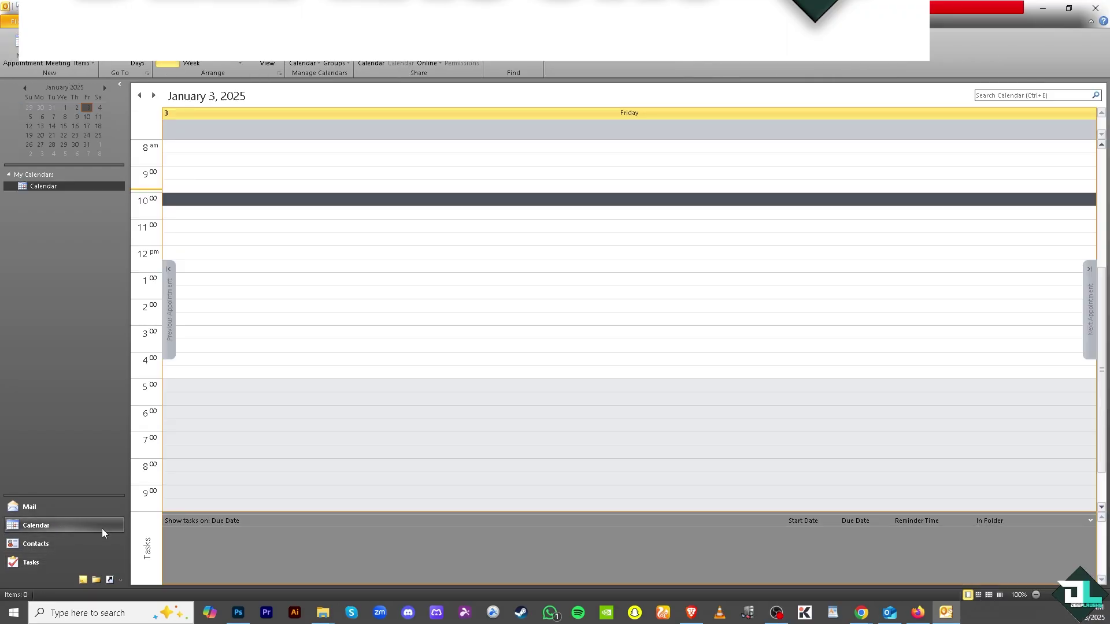
{"action": "left_click", "coordinate": [312, 173]}
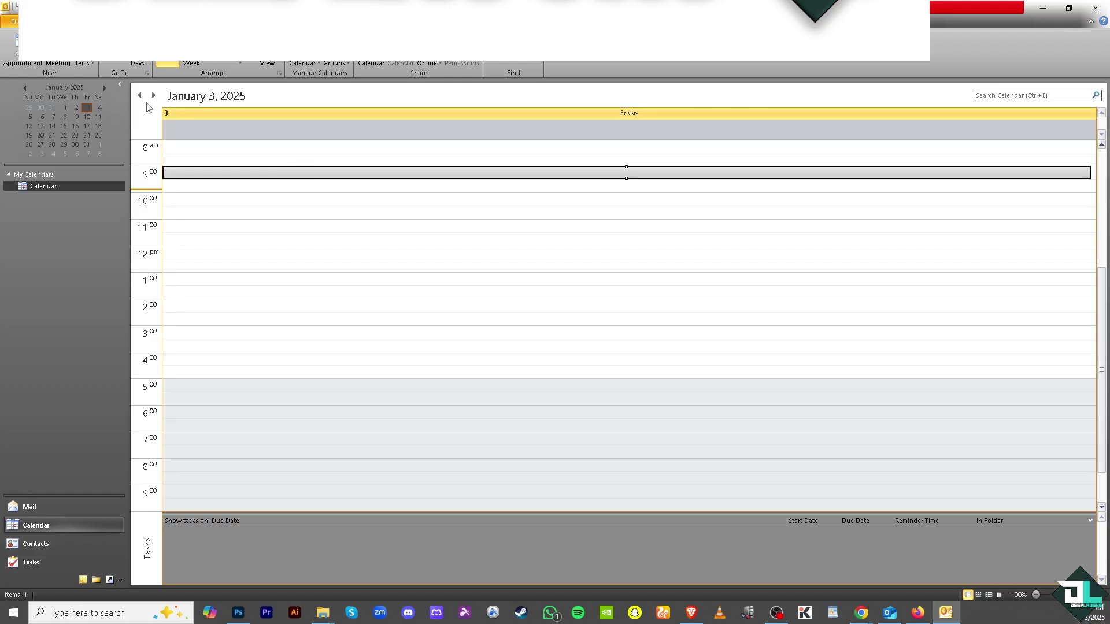
{"action": "key", "text": "Escape"}
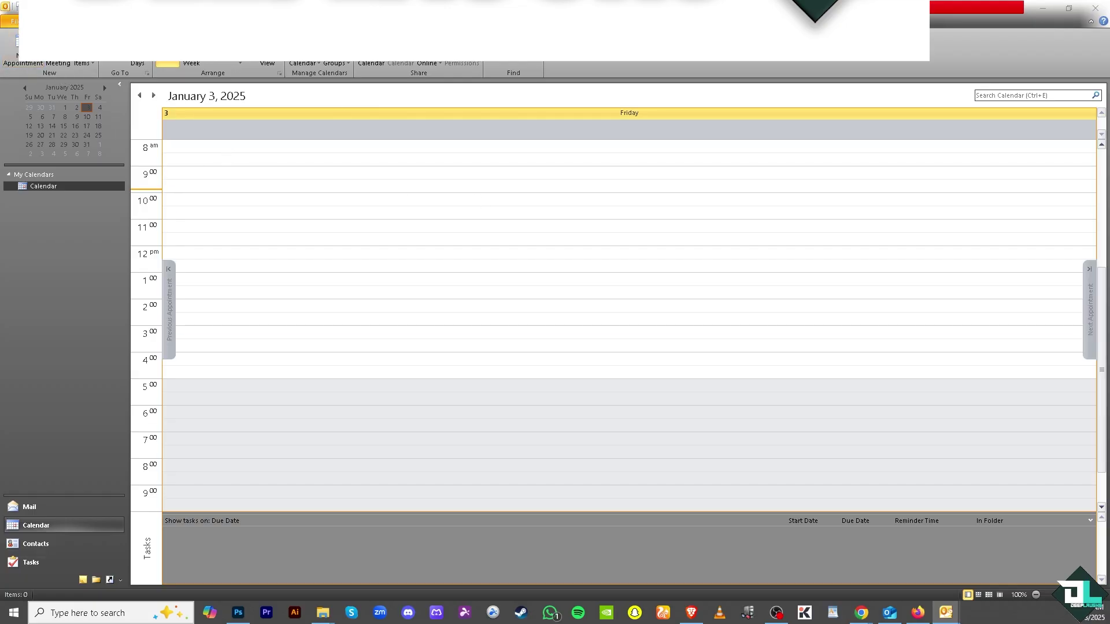
{"action": "double_click", "coordinate": [751, 174]}
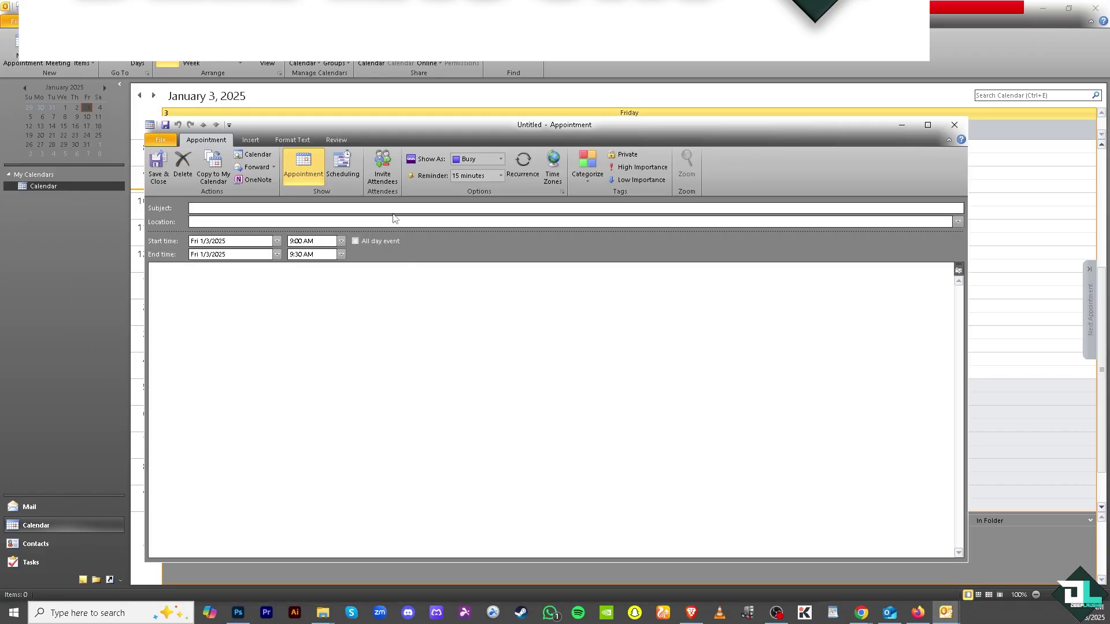
Step: Paste the 'Setup Google Workspace with Outlook…' title into the subject and notes, then save
{"action": "type", "text": "Setup Google Workspace with Outlook | Sync Email, Contacts and Calendar"}
{"action": "left_click", "coordinate": [273, 295]}
{"action": "type", "text": "Setup Google Workspace with Outlook | Sync Email, Contacts and Calendar"}
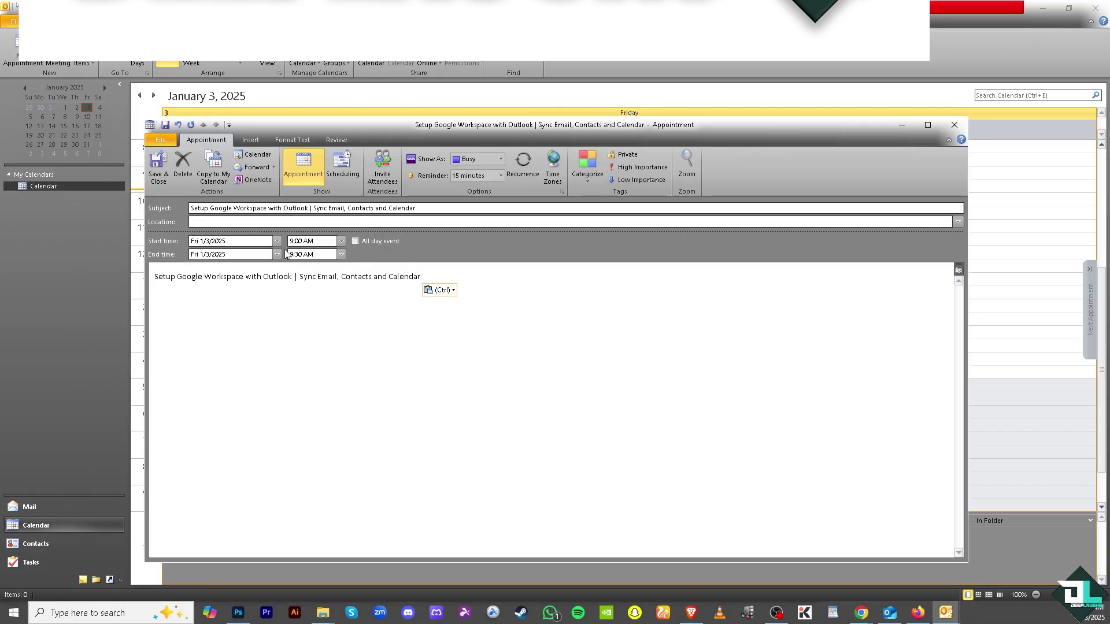
{"action": "left_click", "coordinate": [158, 166]}
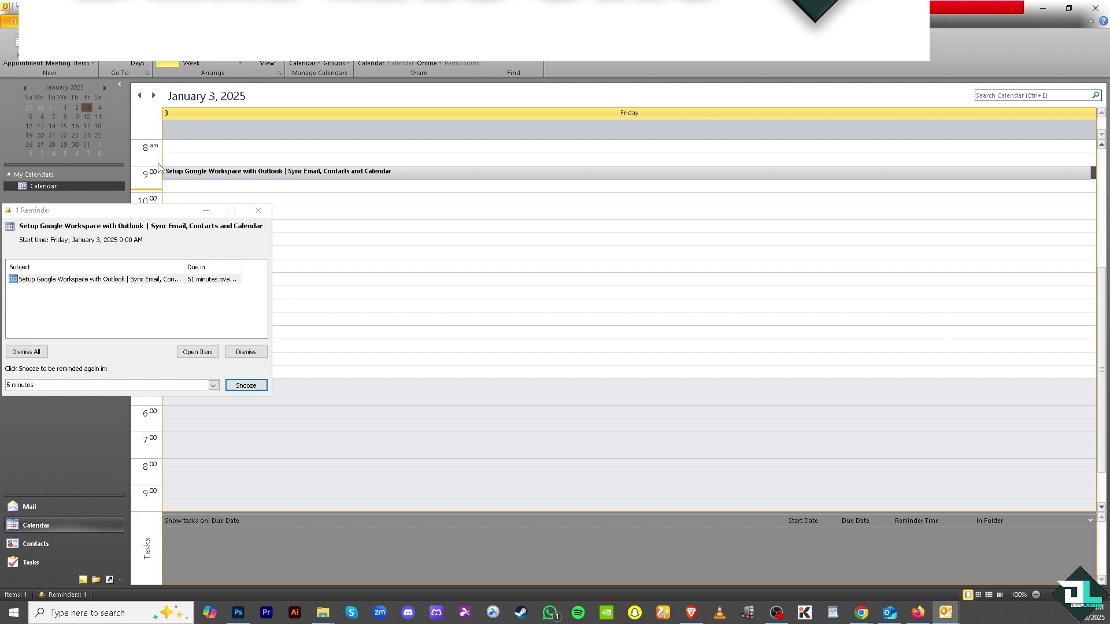
Step: Dismiss the Outlook reminder, then view and close the Google apps grid in Admin console
{"action": "left_click", "coordinate": [258, 211]}
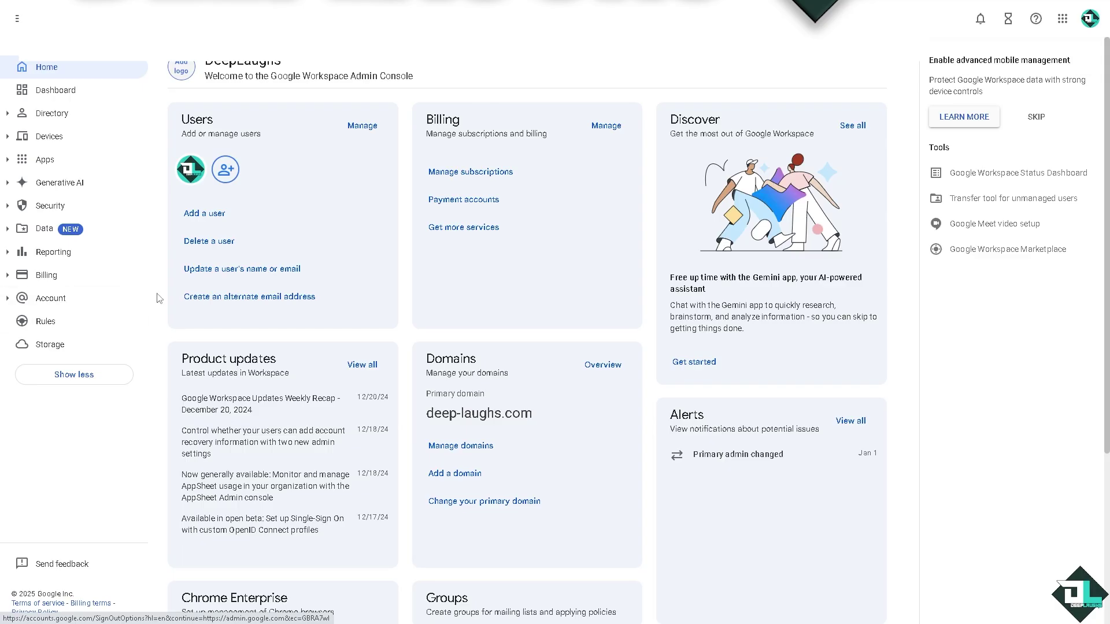
{"action": "left_click", "coordinate": [1059, 20]}
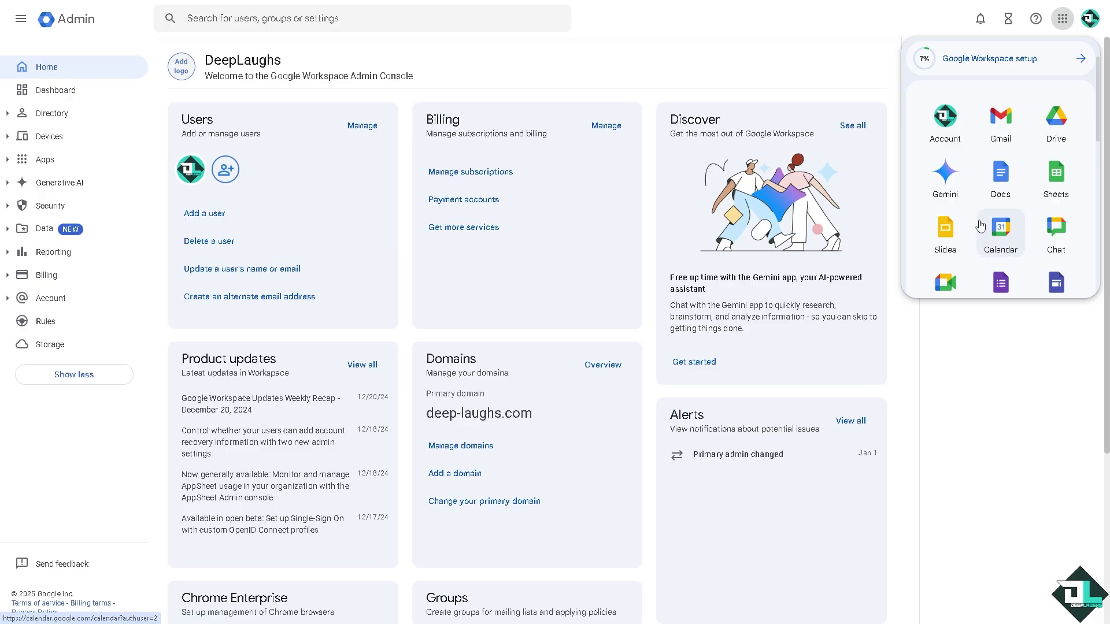
{"action": "left_click", "coordinate": [932, 358]}
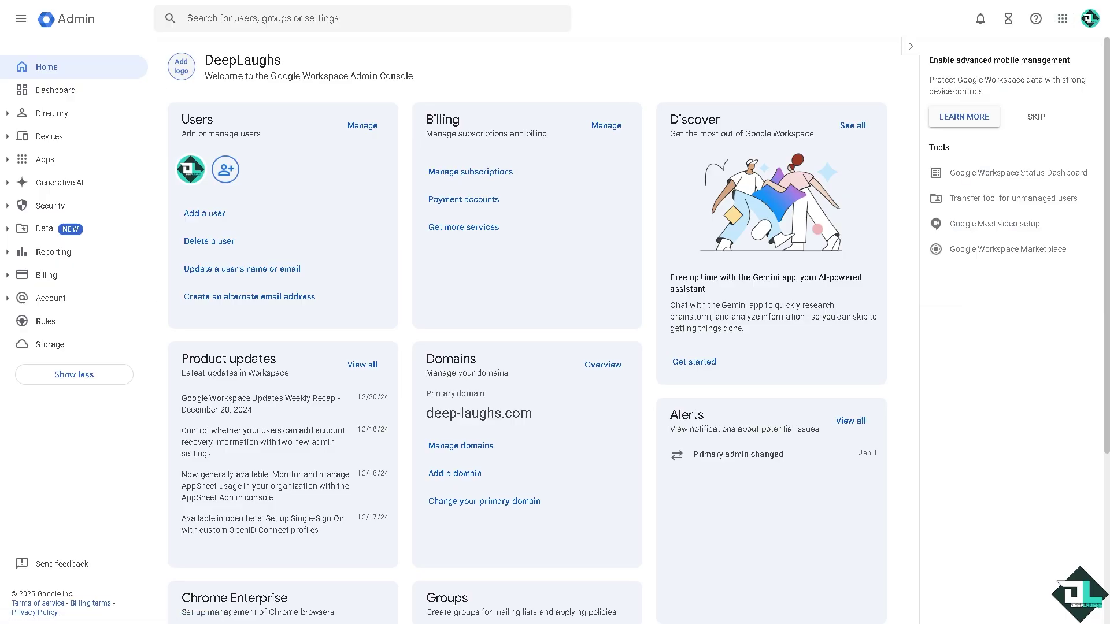